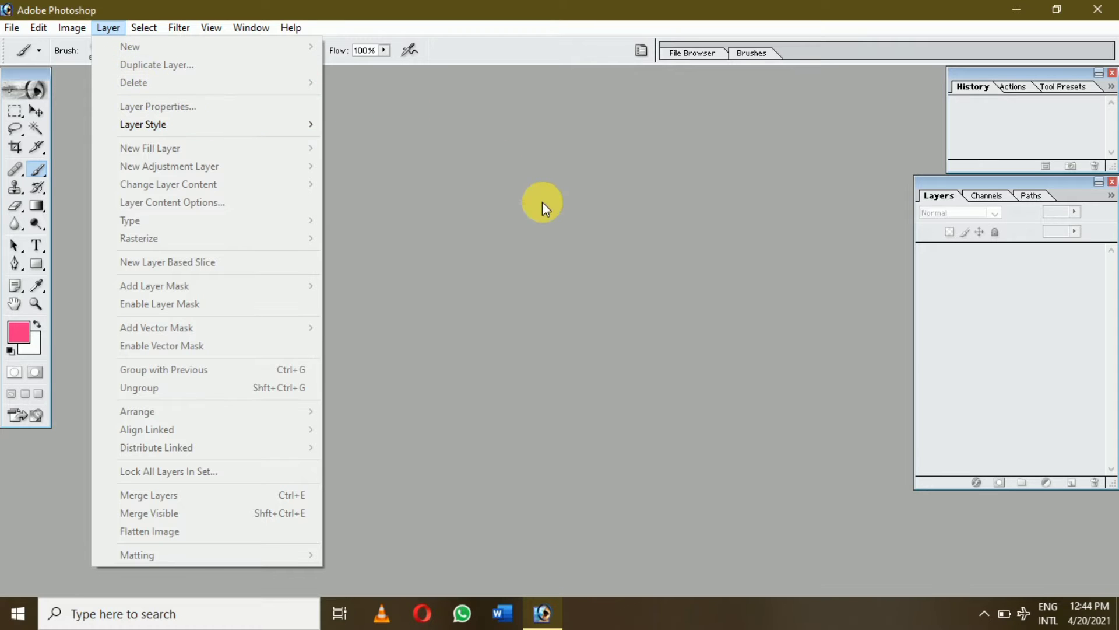
Open the 1197602_XL flower field photo from the Desktop.
{"action": "left_click", "coordinate": [542, 202]}
{"action": "double_click", "coordinate": [460, 196]}
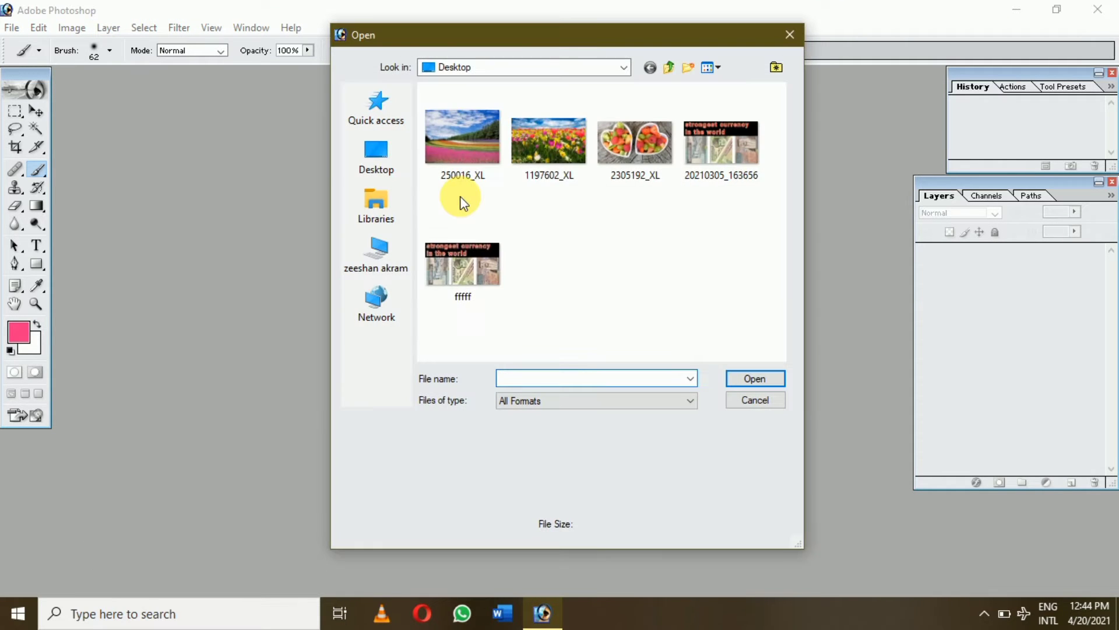
{"action": "double_click", "coordinate": [532, 164]}
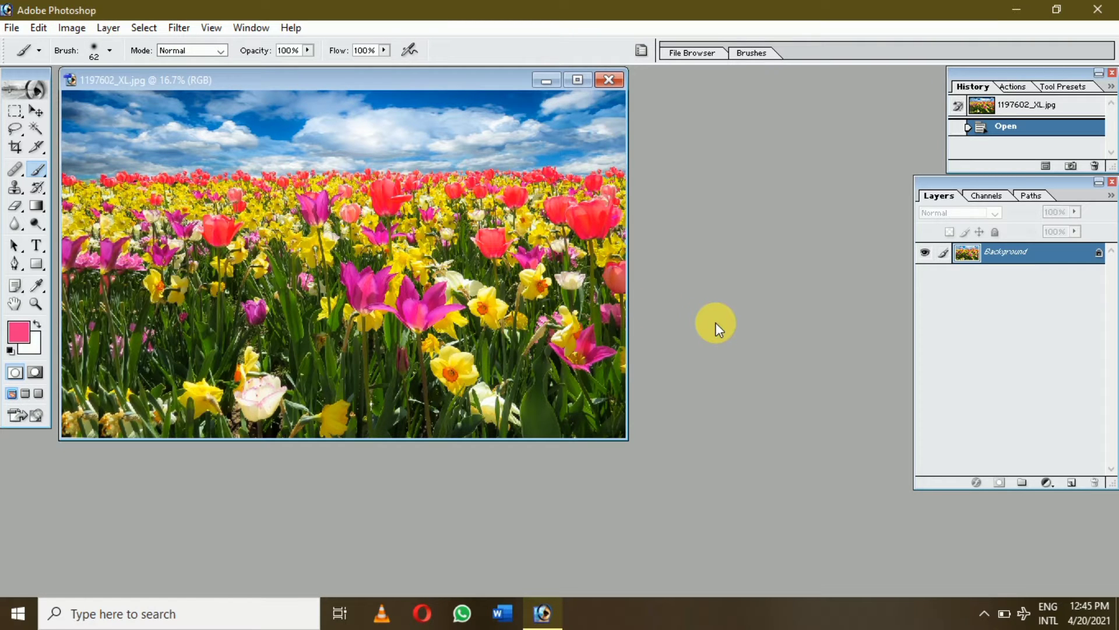
Create a white 1024 x 576 pixel RGB document at 72 pixels/inch and move its window clear of the flower photo.
{"action": "key", "text": "ctrl+n"}
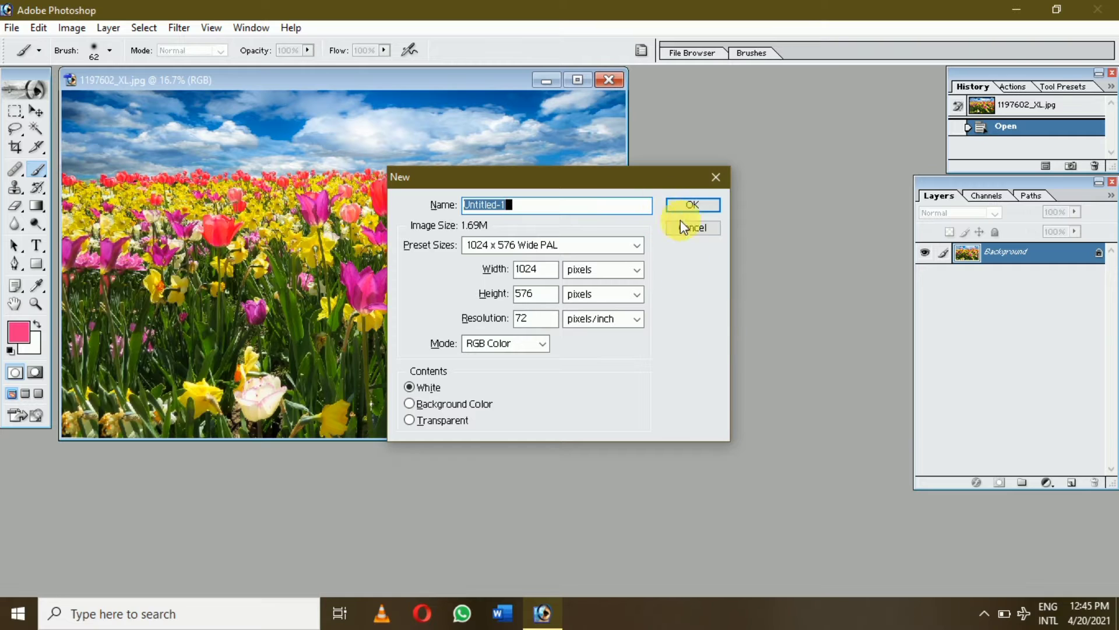
{"action": "left_click", "coordinate": [694, 204]}
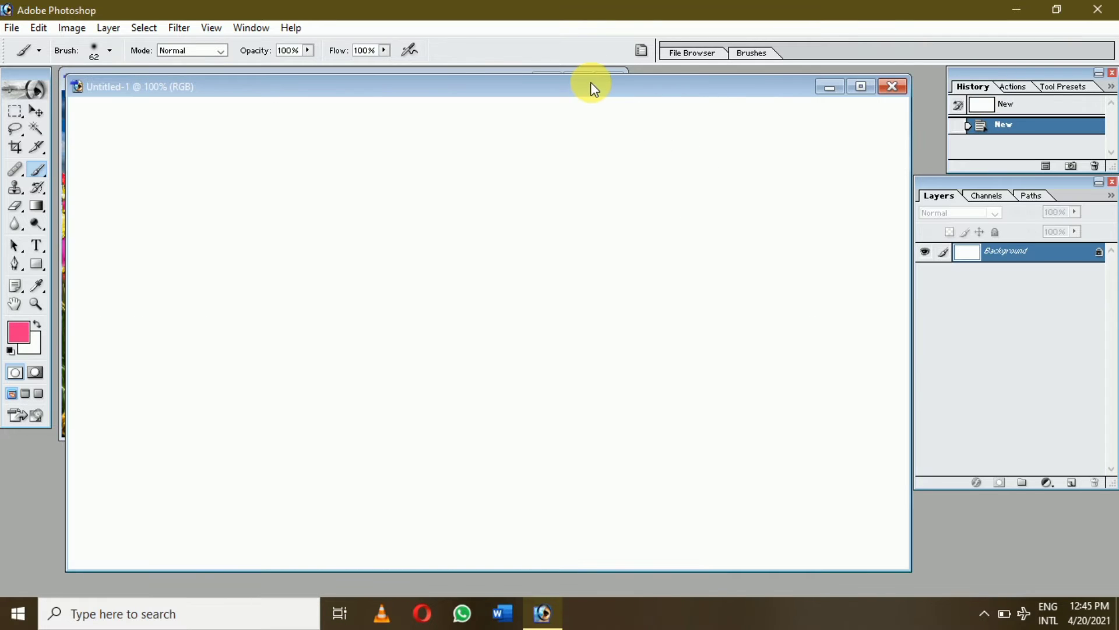
{"action": "left_click_drag", "start_coordinate": [589, 90], "coordinate": [449, 302]}
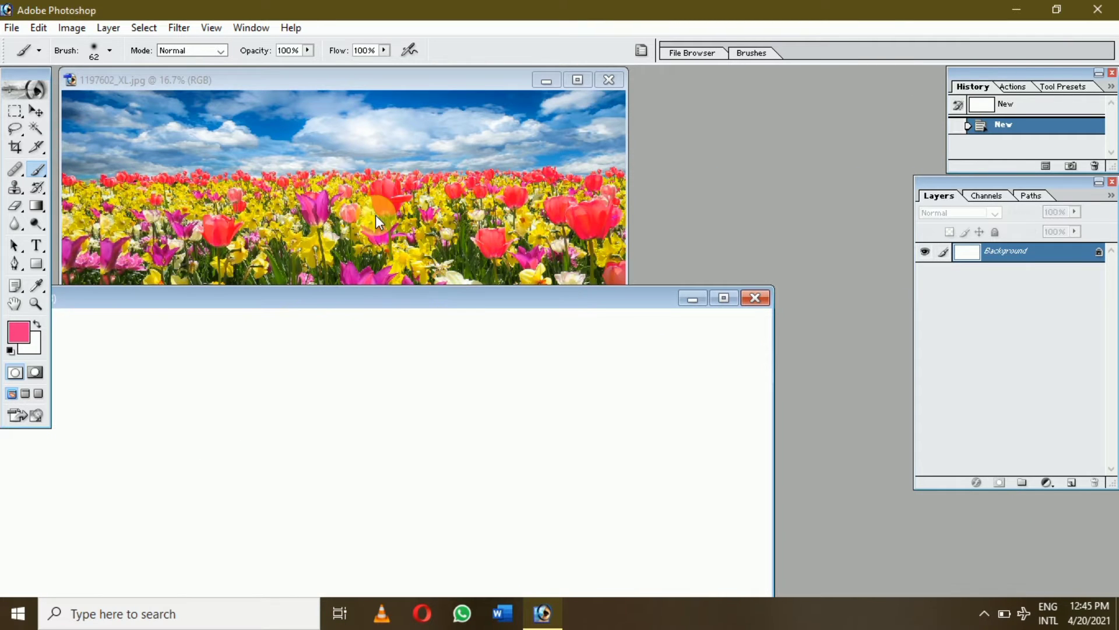
Copy the flower photo into the new document with the Move tool and close the original image.
{"action": "left_click", "coordinate": [31, 113]}
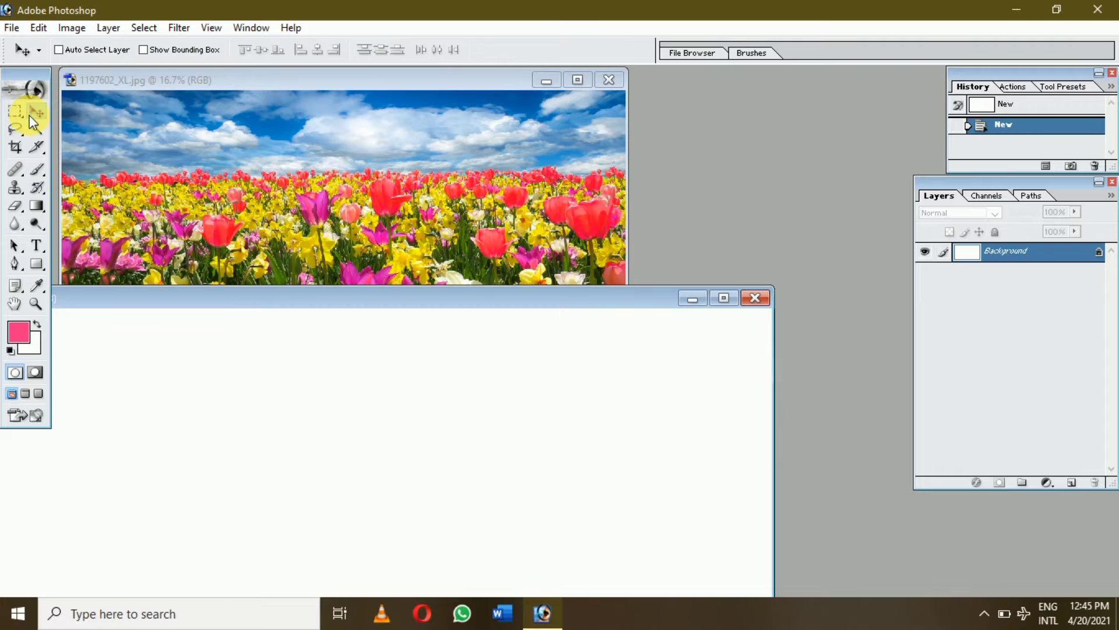
{"action": "left_click", "coordinate": [295, 192]}
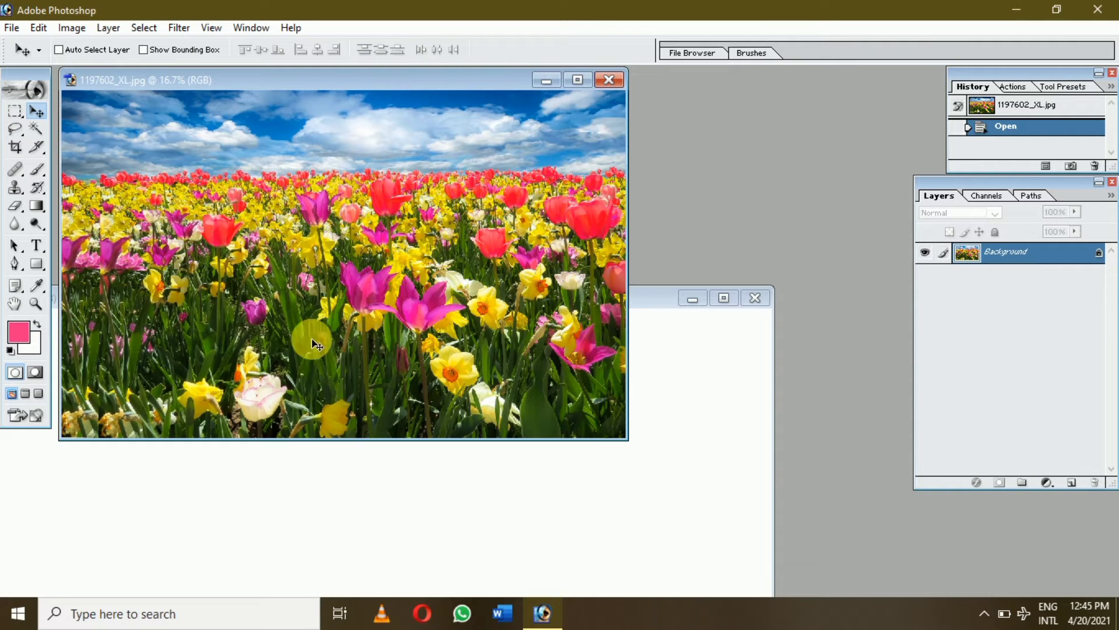
{"action": "left_click_drag", "start_coordinate": [311, 340], "coordinate": [383, 535]}
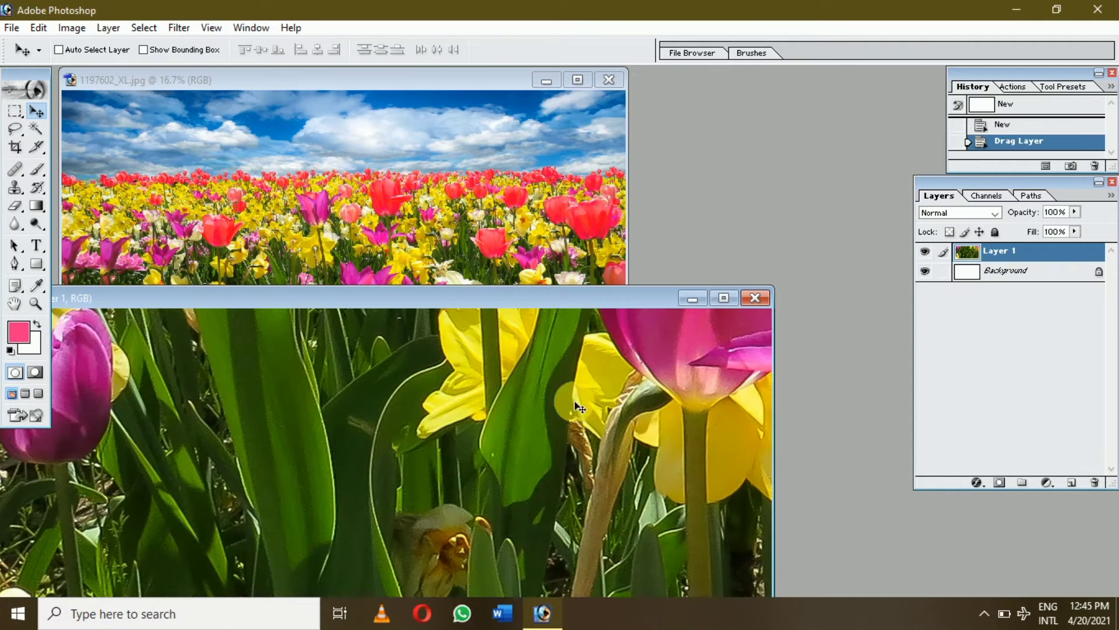
{"action": "left_click", "coordinate": [608, 81]}
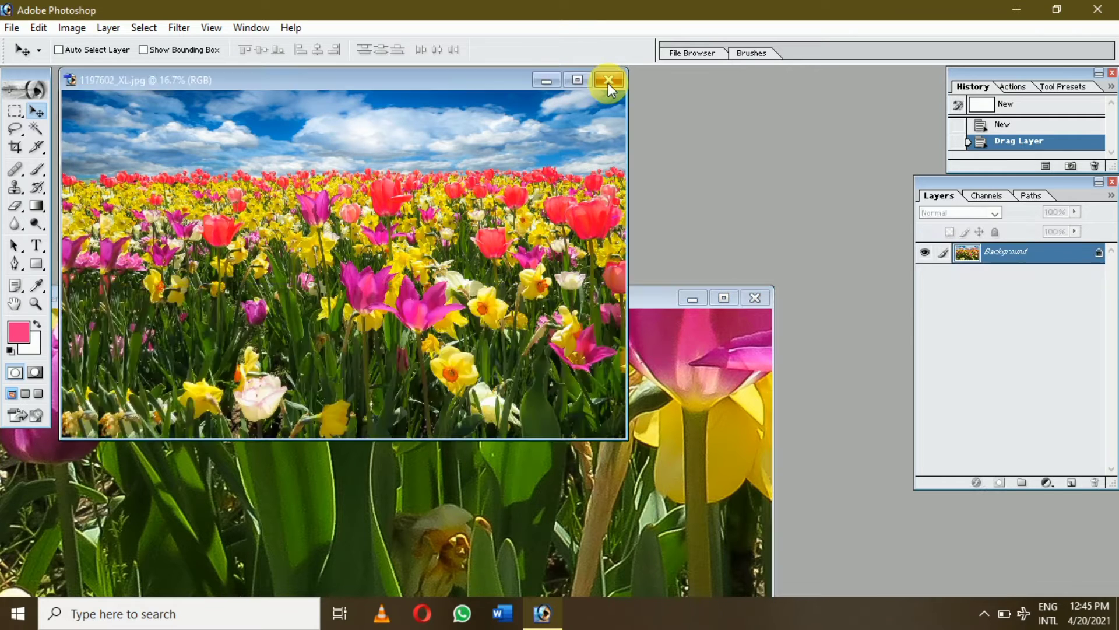
Scale the flower photo layer down with Free Transform to fit inside the canvas and move it to the centre.
{"action": "left_click_drag", "start_coordinate": [585, 300], "coordinate": [731, 89]}
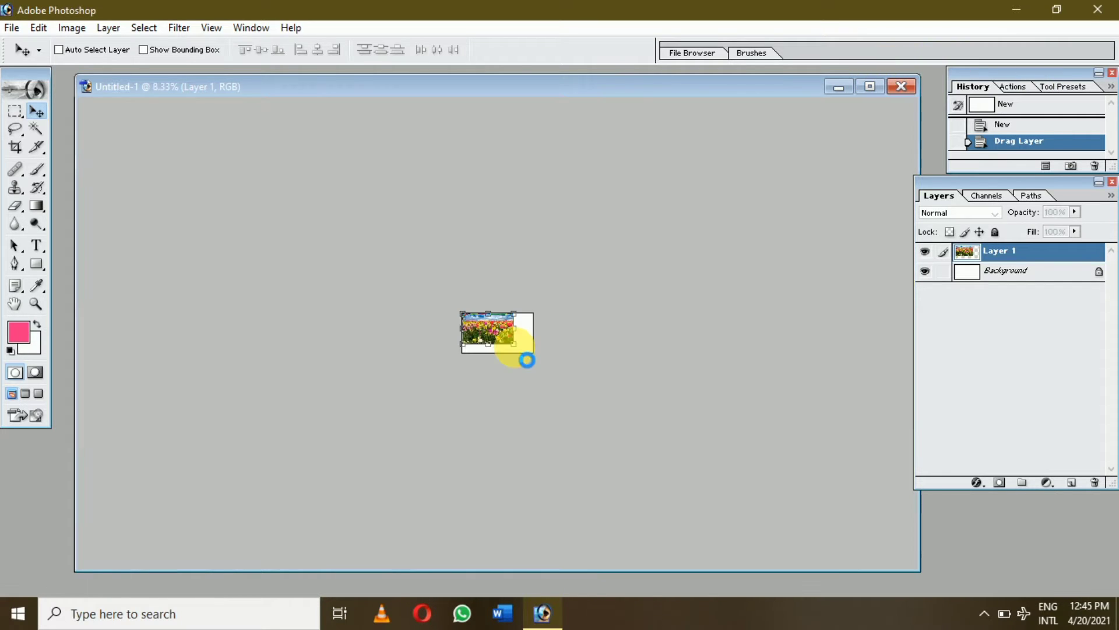
{"action": "key", "text": "Return"}
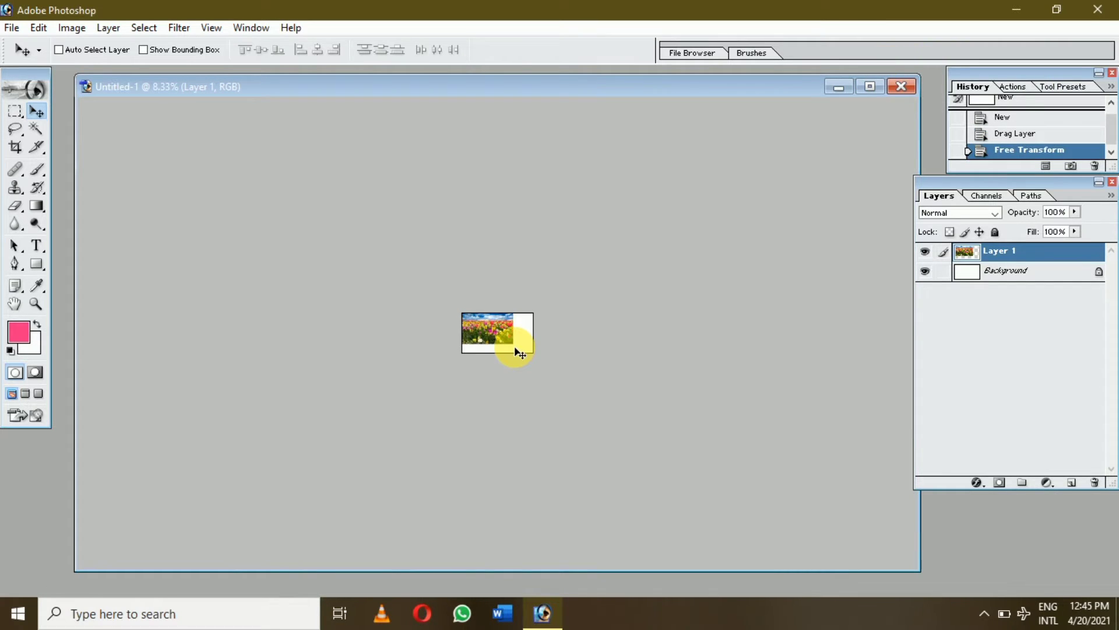
{"action": "key", "text": "ctrl+plus"}
{"action": "key", "text": "ctrl+plus"}
{"action": "key", "text": "ctrl+plus"}
{"action": "key", "text": "ctrl+plus"}
{"action": "key", "text": "ctrl+plus"}
{"action": "key", "text": "ctrl+plus"}
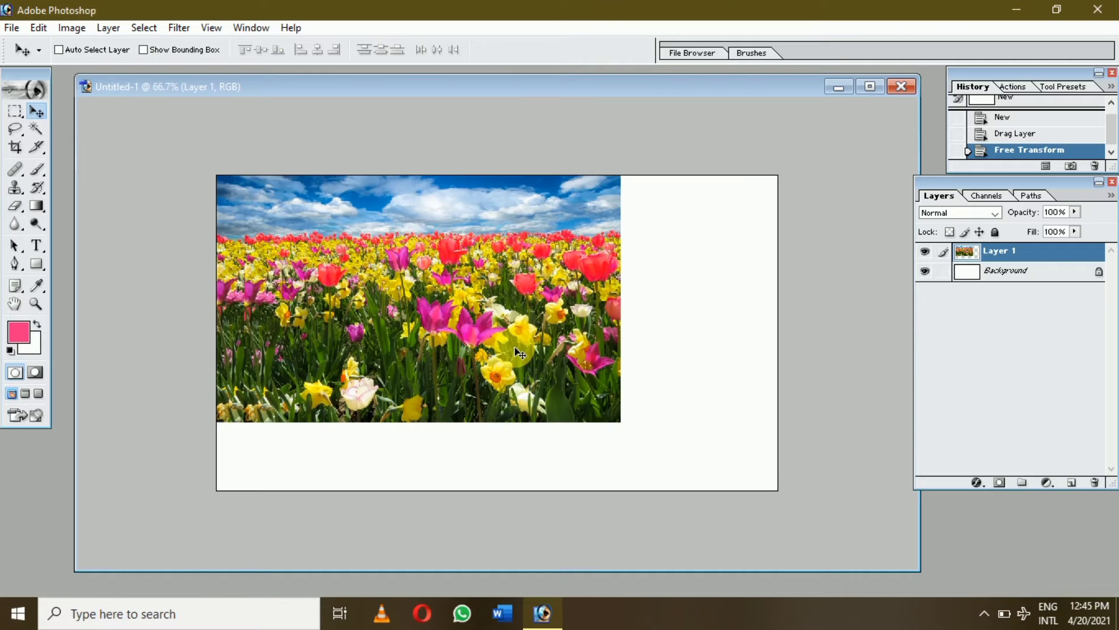
{"action": "left_click_drag", "start_coordinate": [458, 312], "coordinate": [533, 350]}
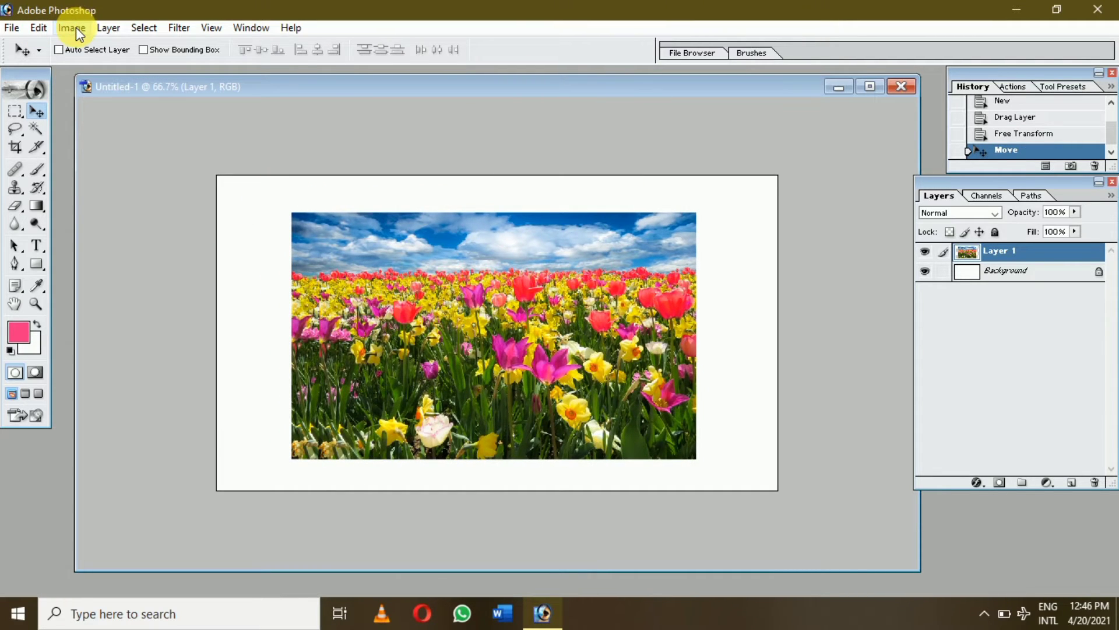
{"action": "left_click", "coordinate": [106, 28]}
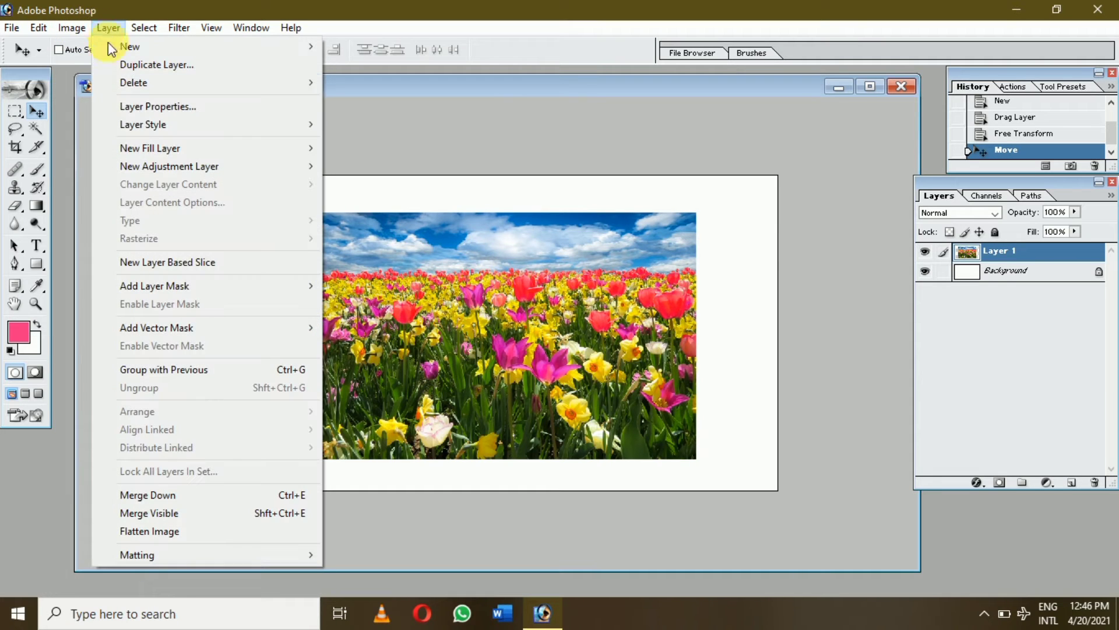
{"action": "mouse_move", "coordinate": [215, 131]}
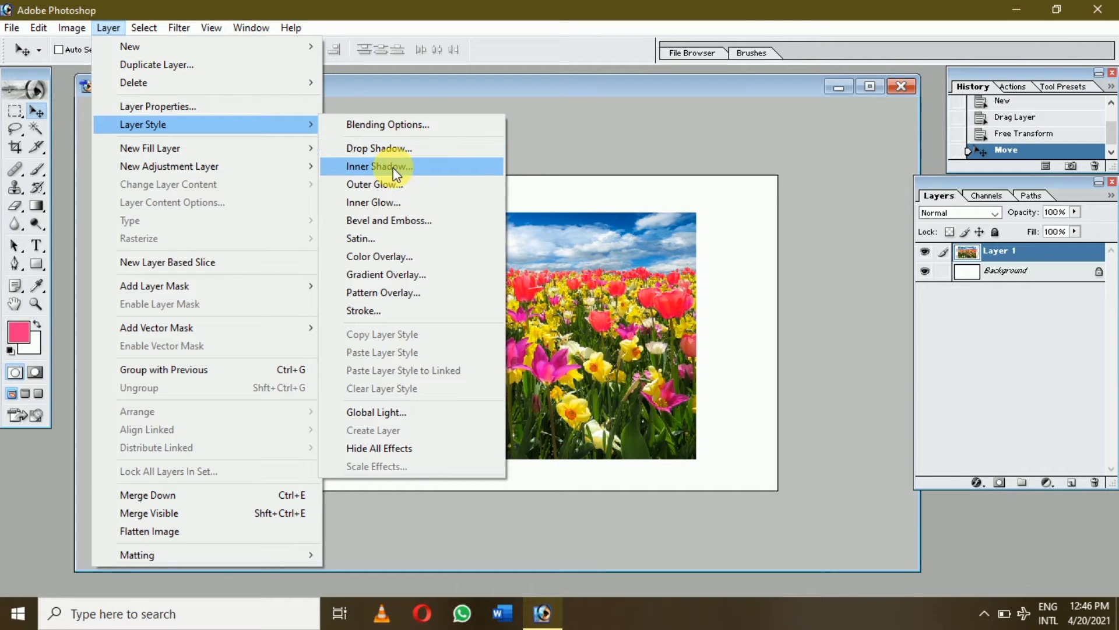
{"action": "left_click", "coordinate": [431, 131]}
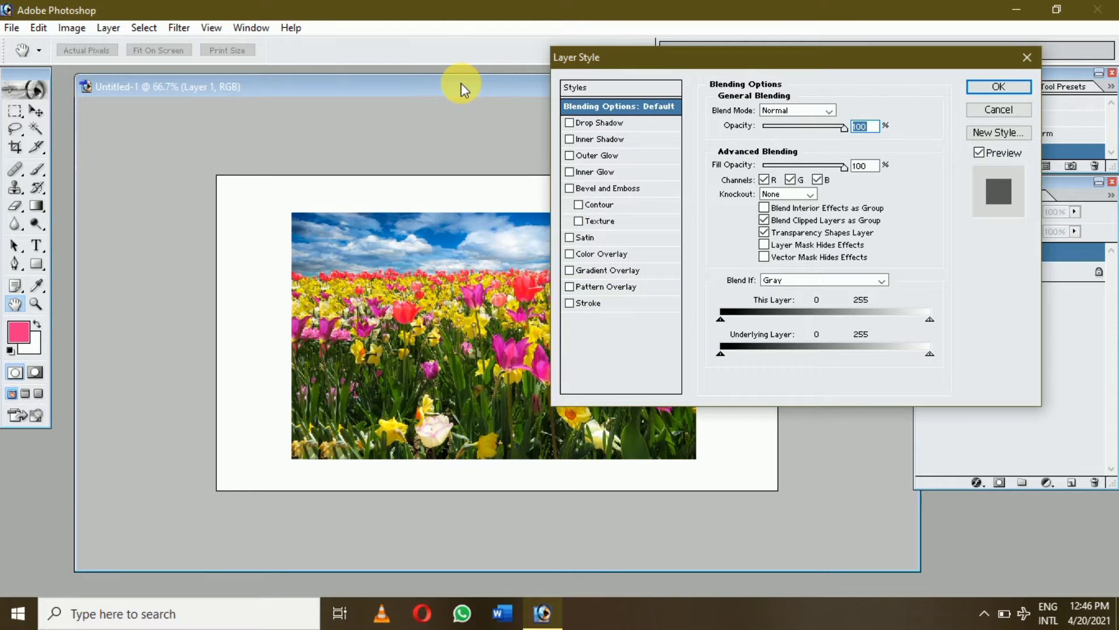
{"action": "left_click", "coordinate": [1002, 111]}
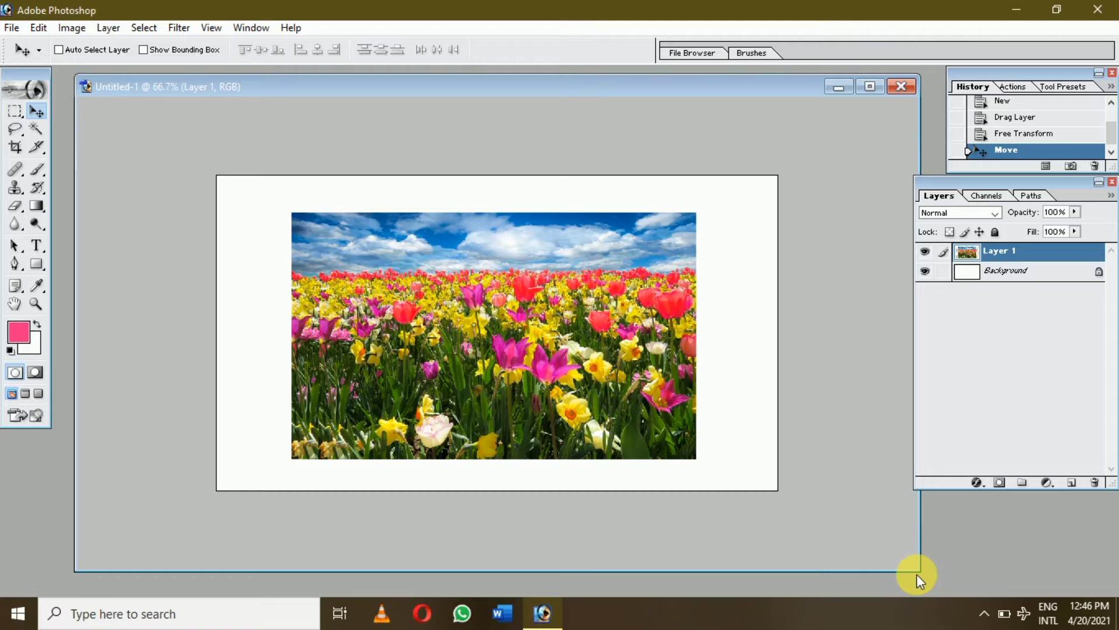
Shrink the document window around the photo and open the layer's Blending Options with the dialog placed beside the image.
{"action": "left_click_drag", "start_coordinate": [925, 578], "coordinate": [601, 436]}
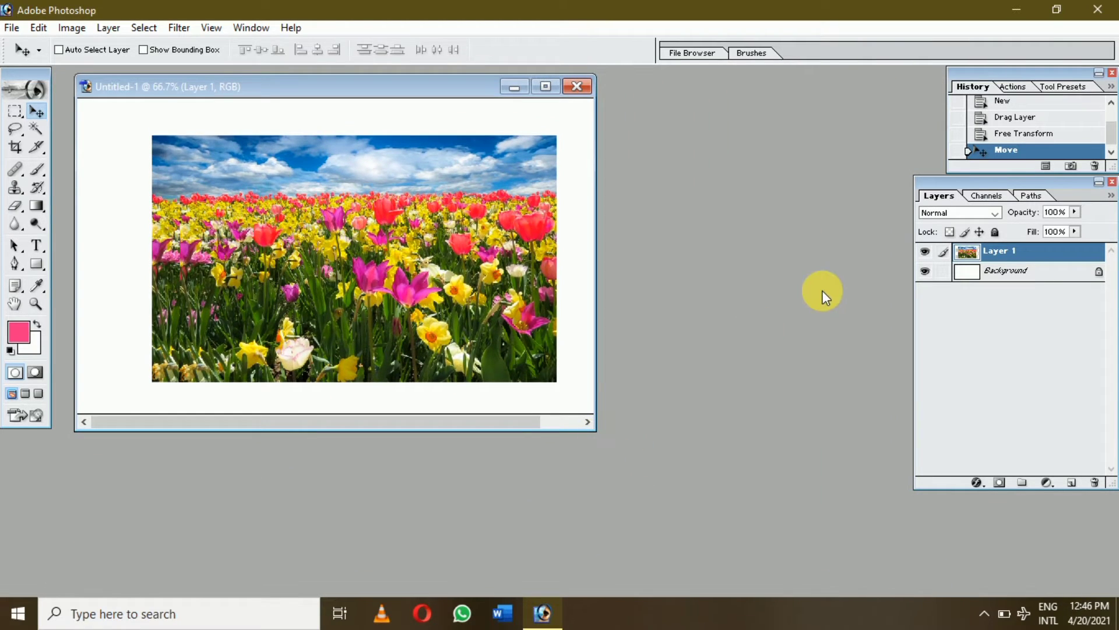
{"action": "left_click", "coordinate": [110, 29]}
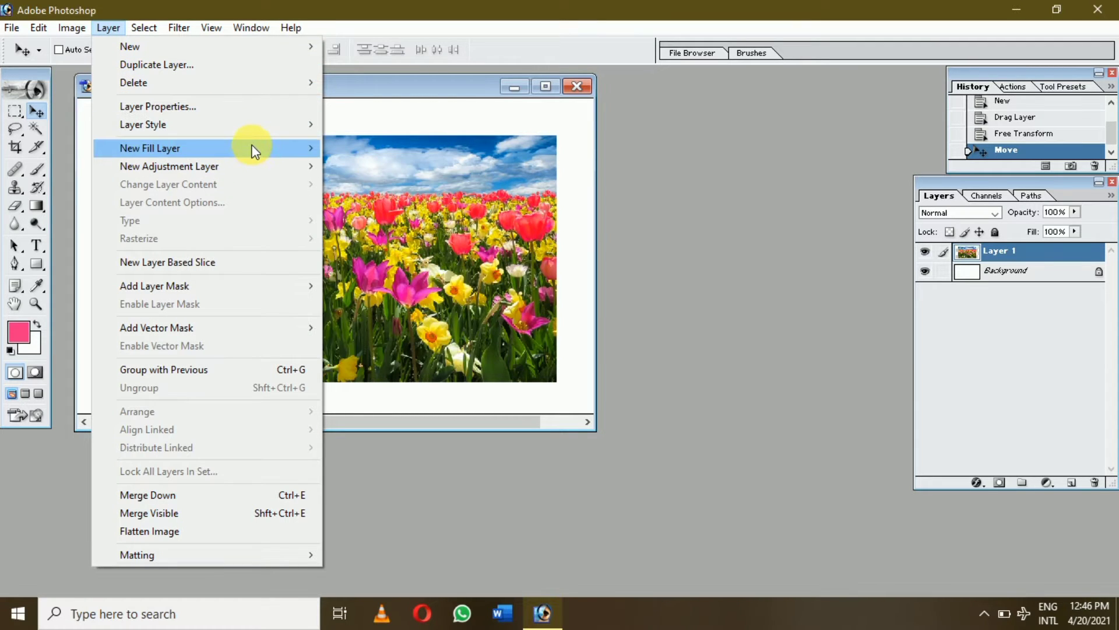
{"action": "mouse_move", "coordinate": [259, 122]}
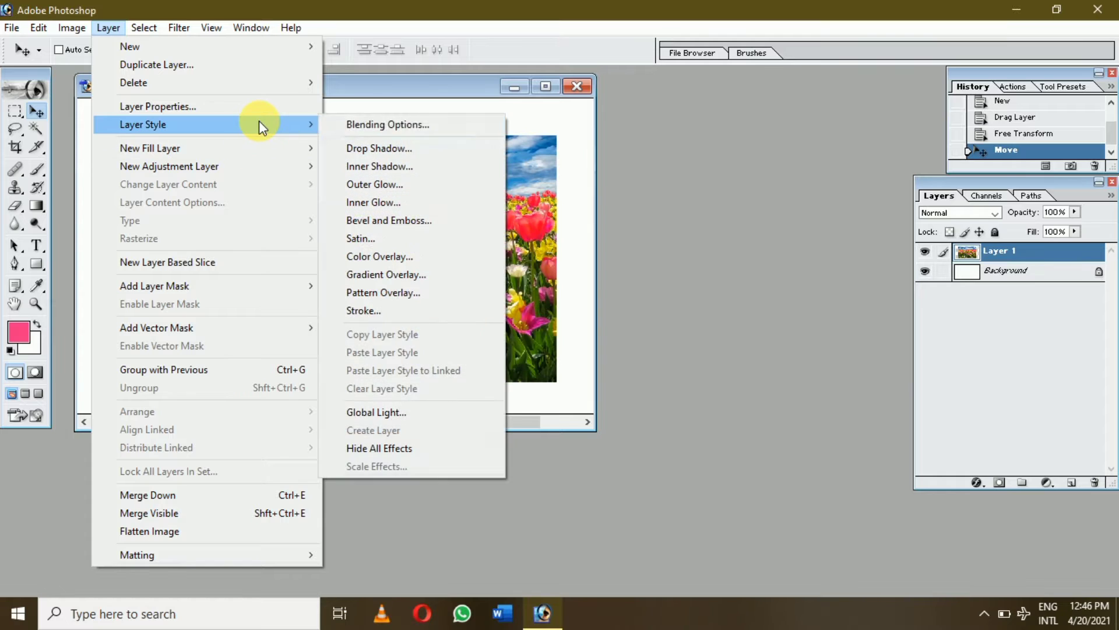
{"action": "left_click", "coordinate": [368, 122]}
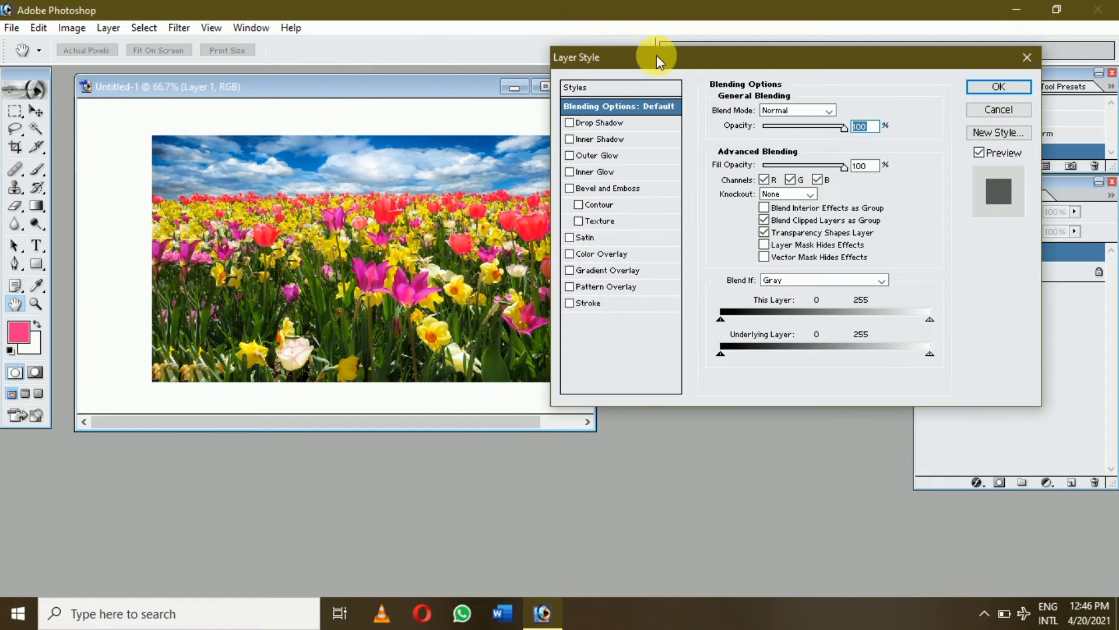
{"action": "left_click_drag", "start_coordinate": [650, 57], "coordinate": [700, 78]}
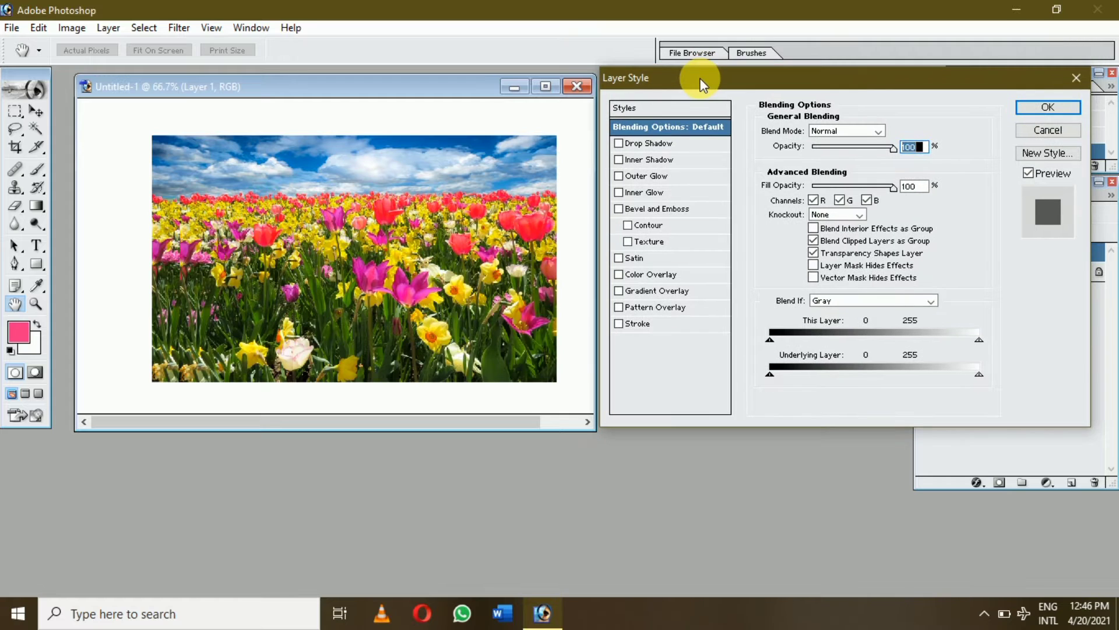
Try a drop shadow on the flower photo with a -134° angle, 21 px distance and 13 px size.
{"action": "left_click", "coordinate": [642, 145]}
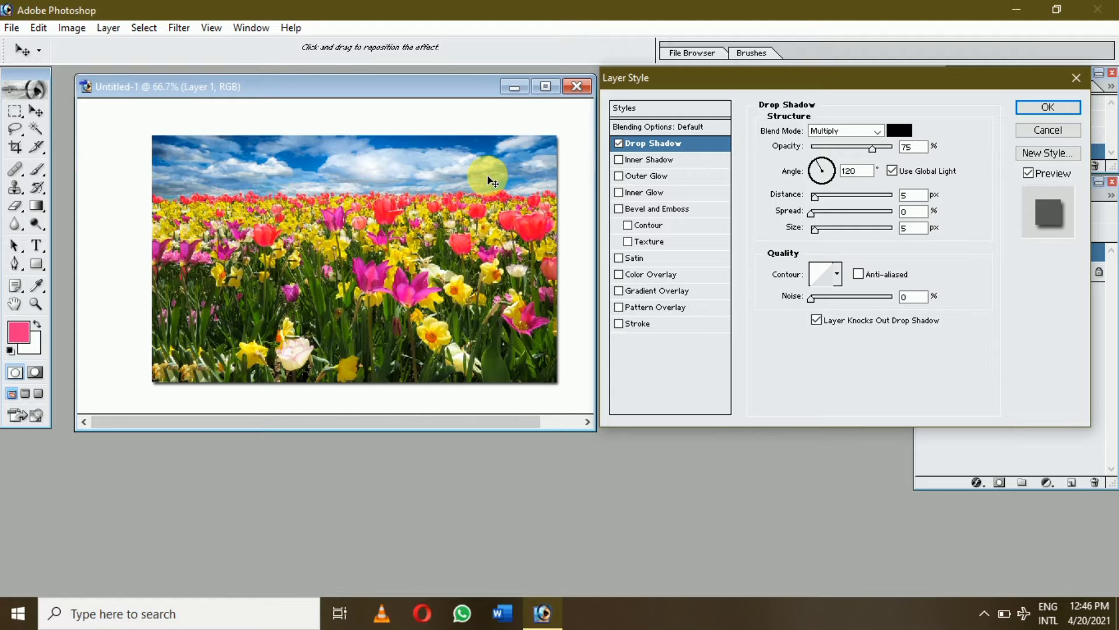
{"action": "left_click_drag", "start_coordinate": [489, 181], "coordinate": [453, 170]}
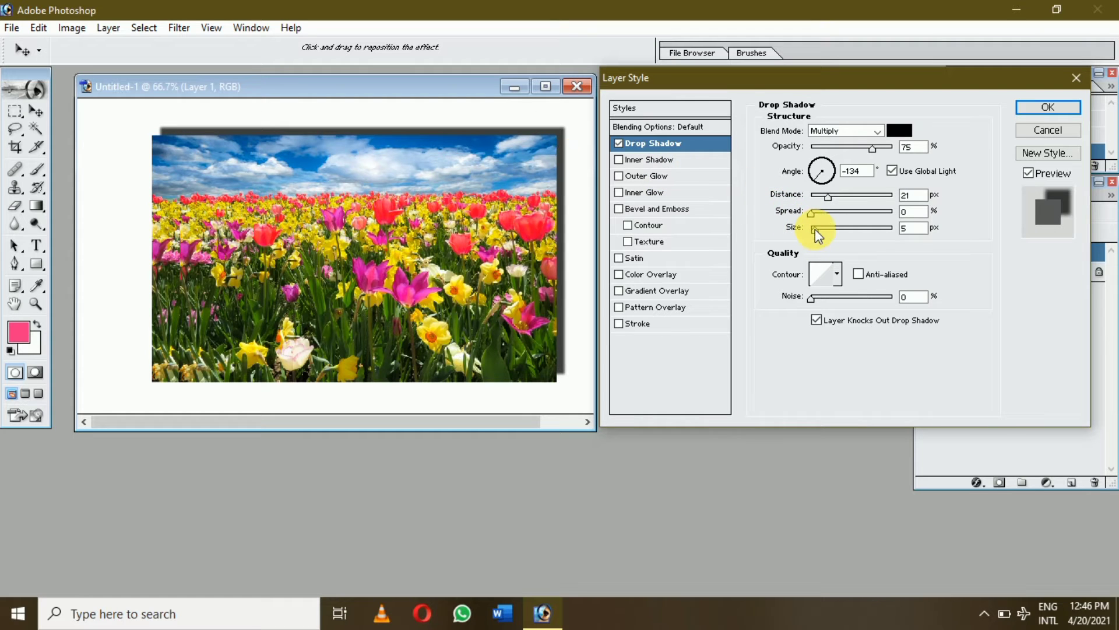
{"action": "mouse_move", "coordinate": [815, 229]}
{"action": "left_mouse_down"}
{"action": "mouse_move", "coordinate": [835, 229]}
{"action": "mouse_move", "coordinate": [820, 228]}
{"action": "left_mouse_up"}
Try the Dissolve and Color Burn blend modes and a 68 px size on the drop shadow, and turn the effect off.
{"action": "left_click", "coordinate": [879, 130]}
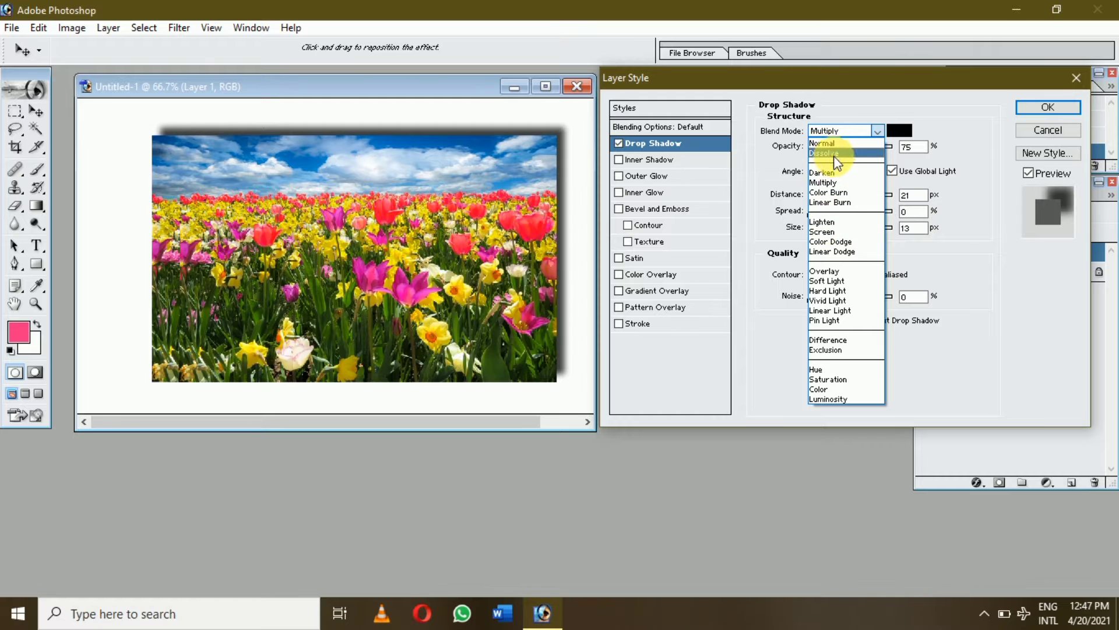
{"action": "left_click", "coordinate": [834, 151]}
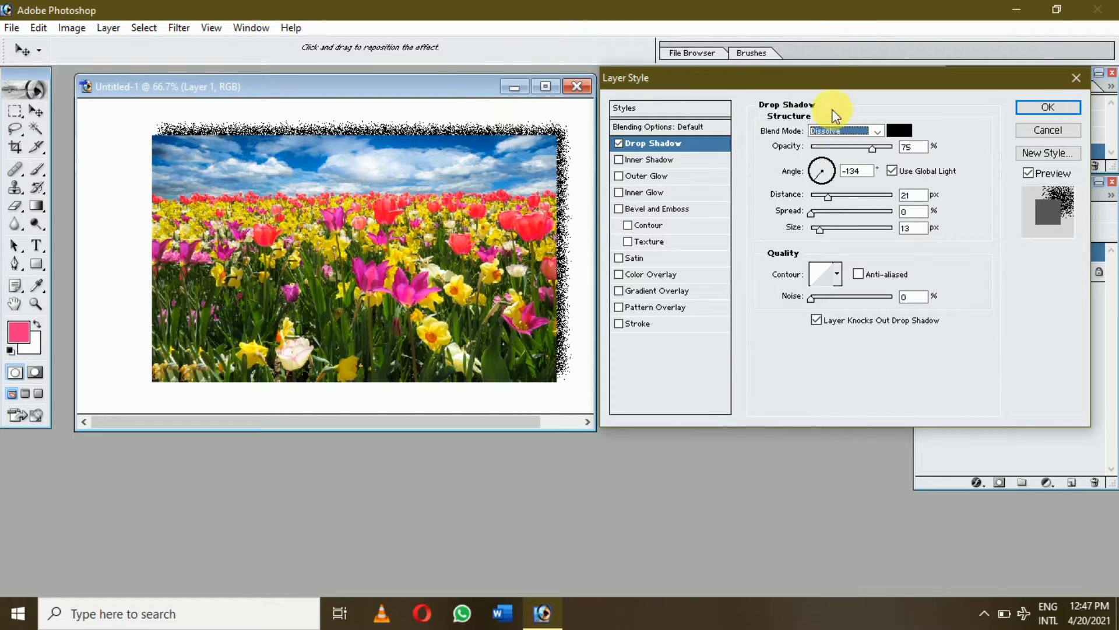
{"action": "left_click", "coordinate": [874, 131]}
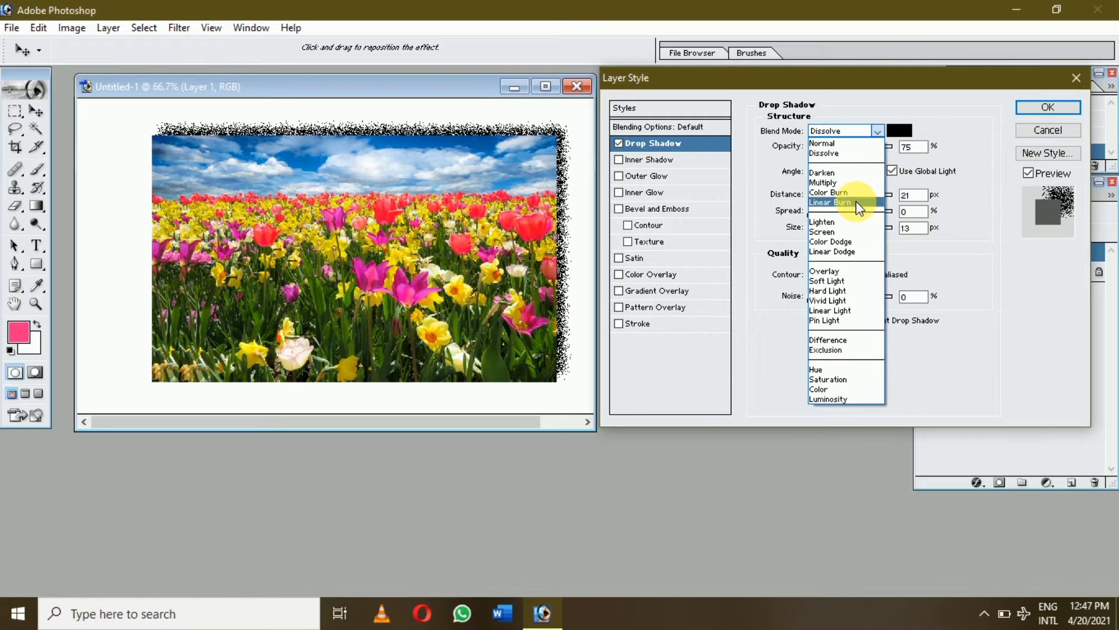
{"action": "left_click", "coordinate": [855, 193]}
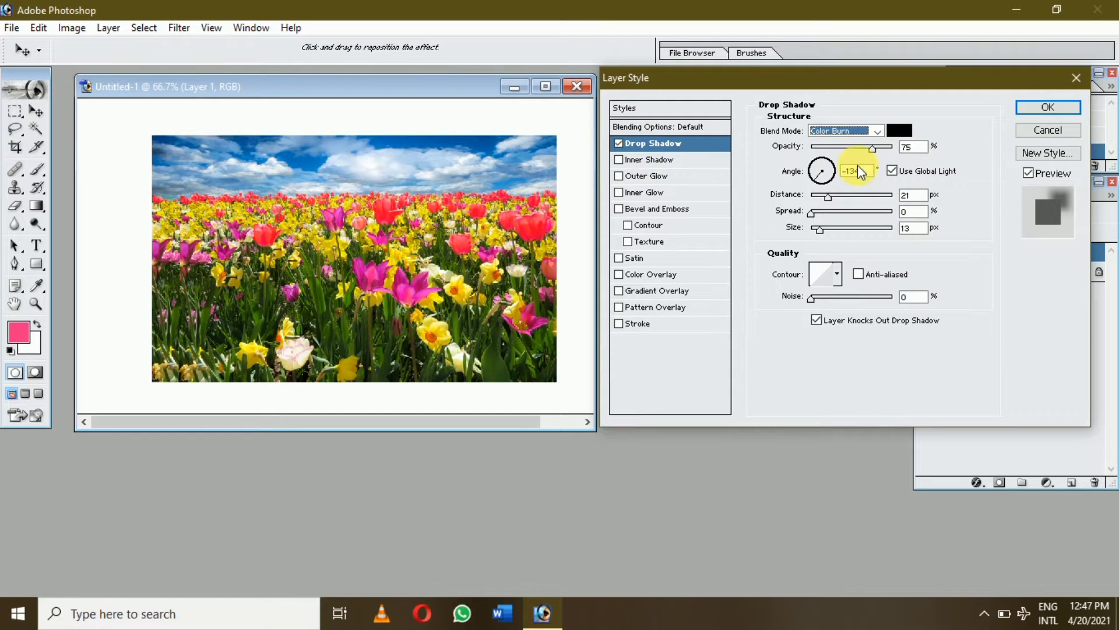
{"action": "mouse_move", "coordinate": [830, 225]}
{"action": "left_mouse_down"}
{"action": "mouse_move", "coordinate": [867, 230]}
{"action": "mouse_move", "coordinate": [837, 230]}
{"action": "left_mouse_up"}
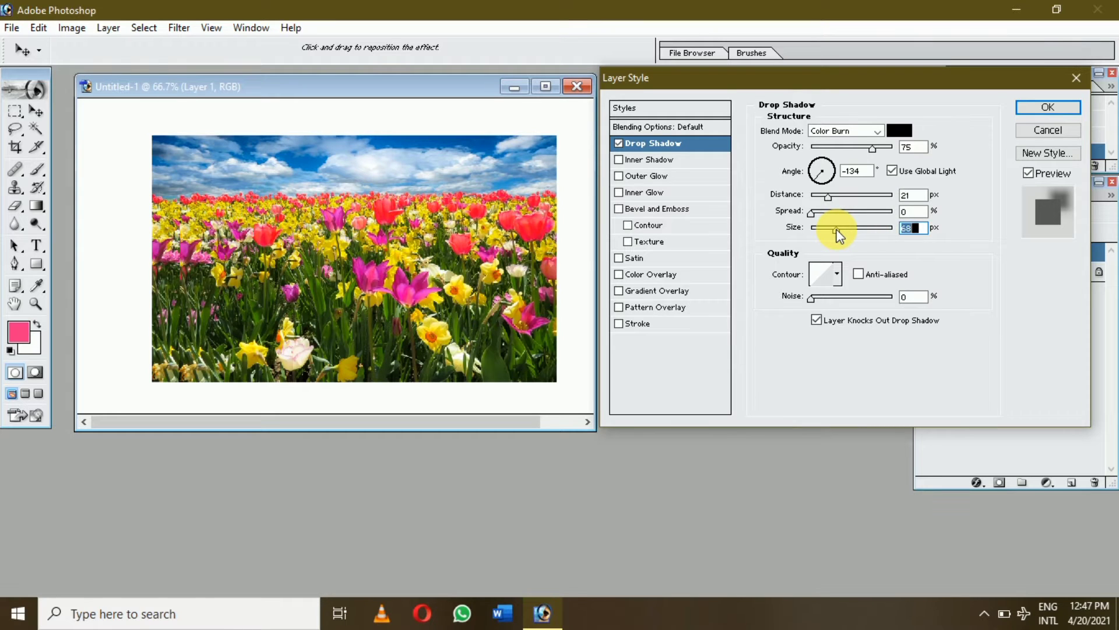
{"action": "left_click", "coordinate": [618, 143]}
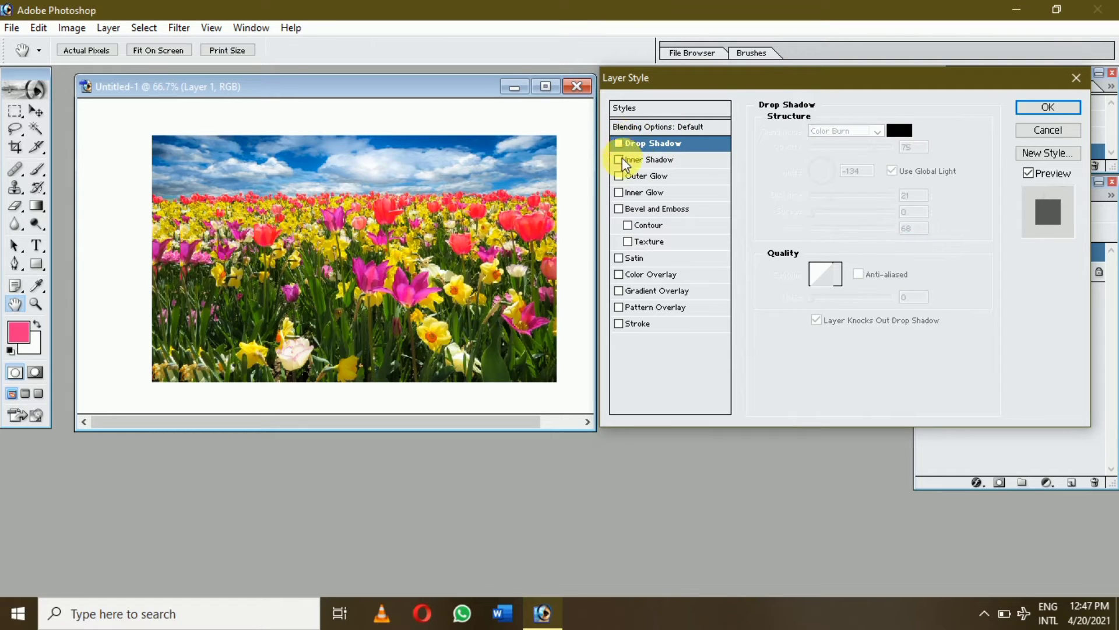
Try an inner shadow on the flower photo with 21 px distance and 18 px size, and turn the effect off.
{"action": "left_click", "coordinate": [621, 163]}
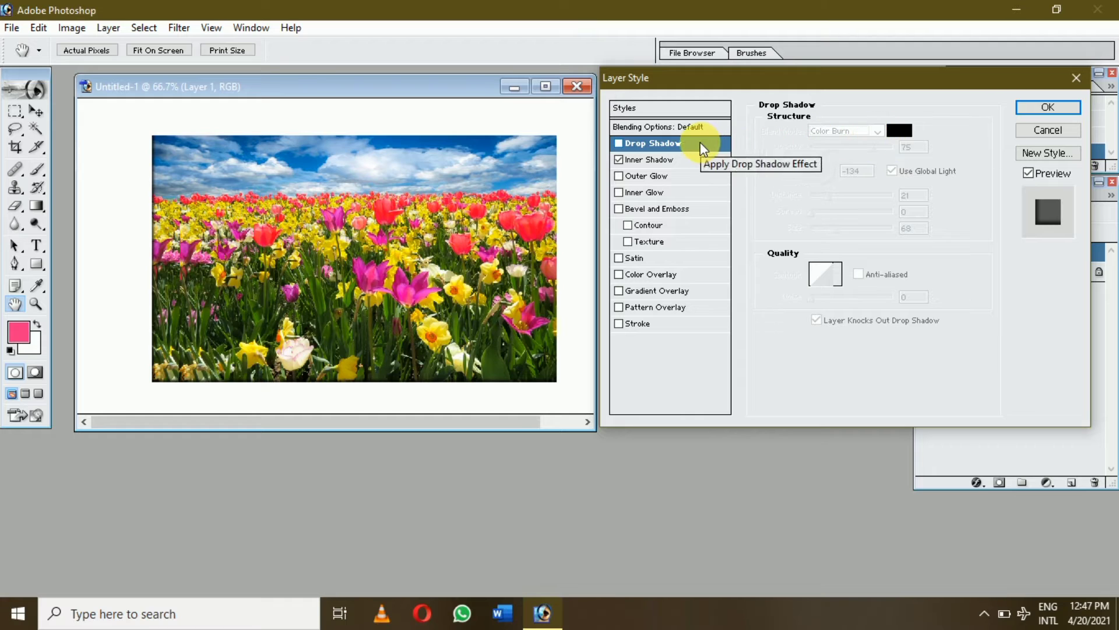
{"action": "left_click", "coordinate": [670, 164]}
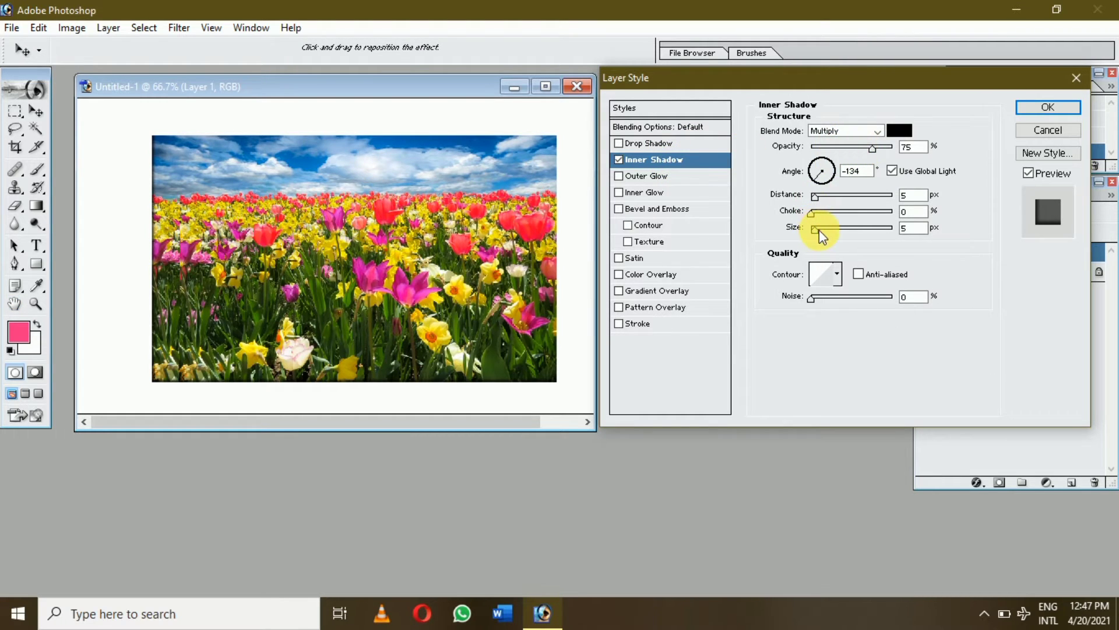
{"action": "left_click_drag", "start_coordinate": [819, 230], "coordinate": [827, 197]}
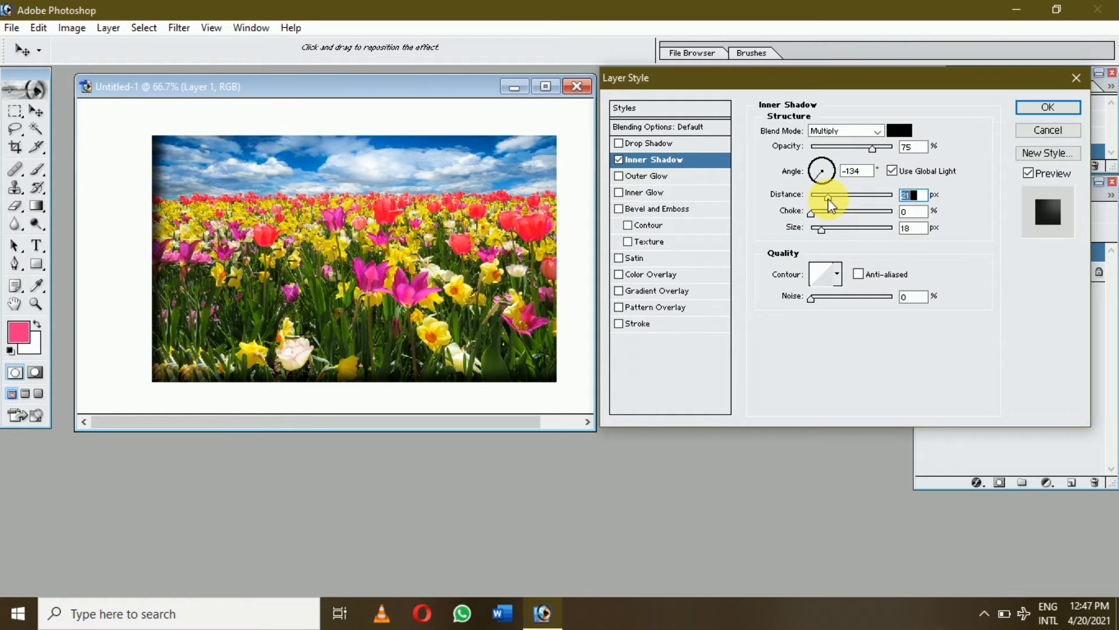
{"action": "mouse_move", "coordinate": [811, 298]}
{"action": "left_mouse_down"}
{"action": "mouse_move", "coordinate": [853, 304]}
{"action": "mouse_move", "coordinate": [793, 300]}
{"action": "left_mouse_up"}
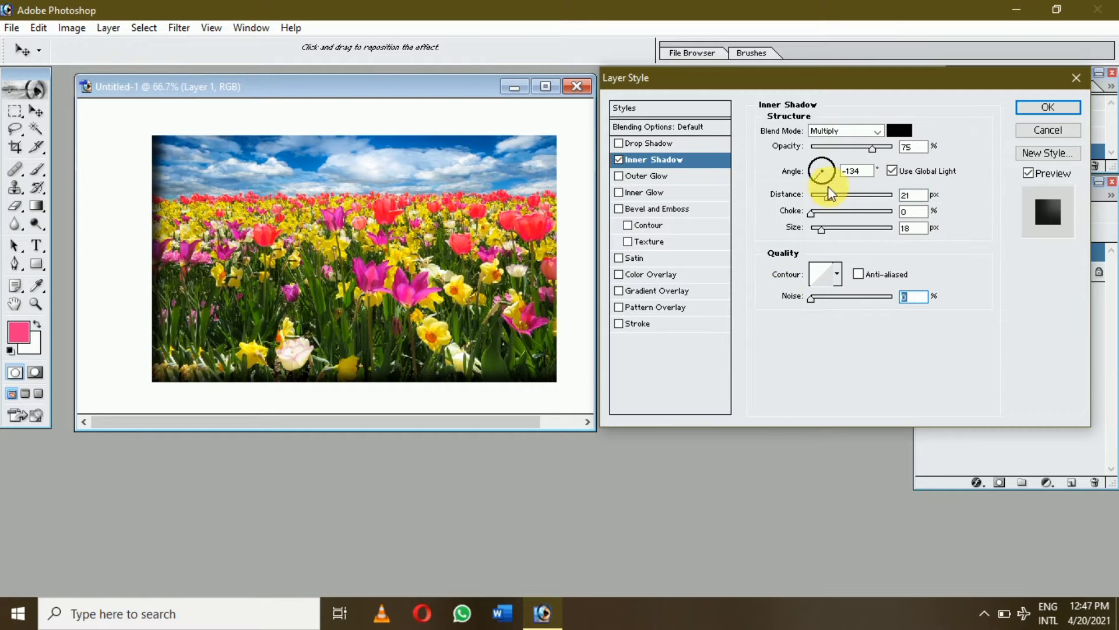
{"action": "left_click", "coordinate": [618, 159]}
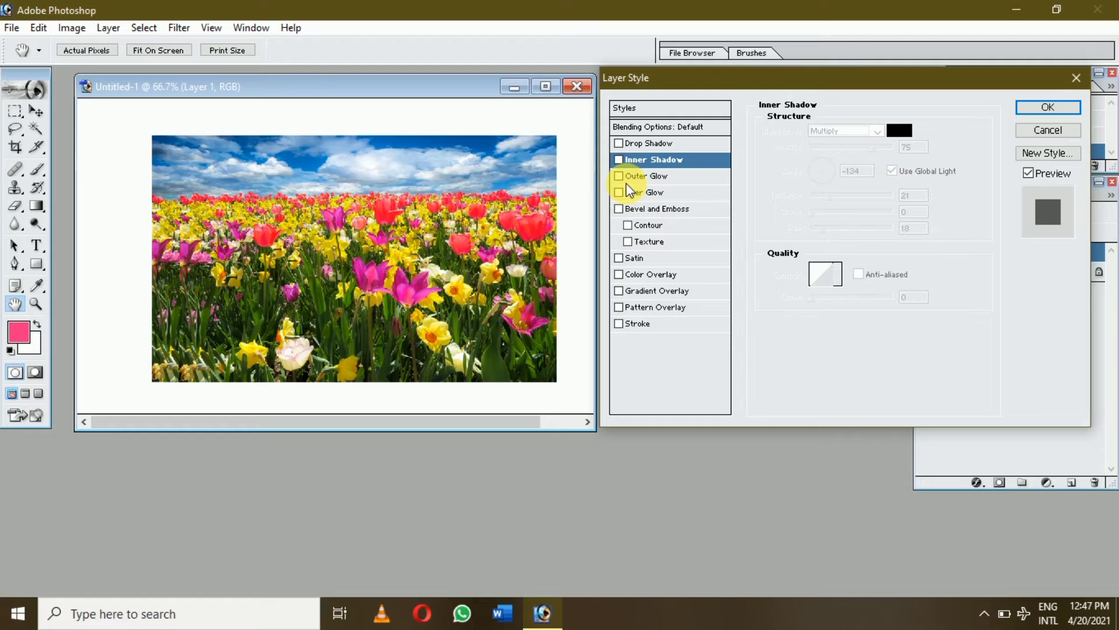
Enable an outer glow on the flower photo and set its glow color to light pink FFBEC1.
{"action": "left_click", "coordinate": [620, 180]}
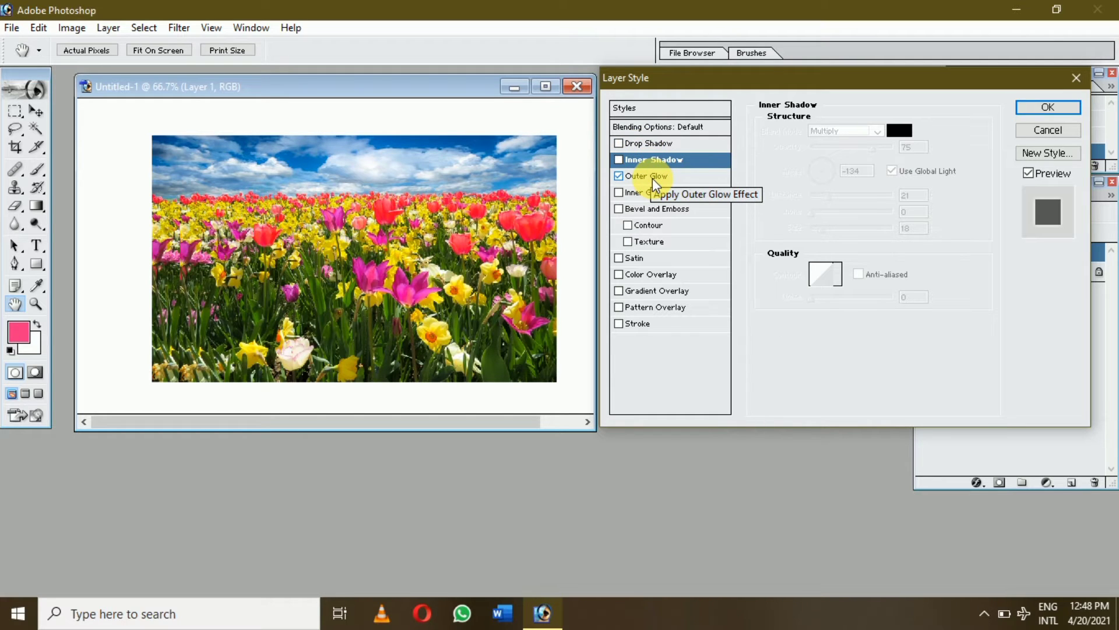
{"action": "left_click", "coordinate": [672, 180]}
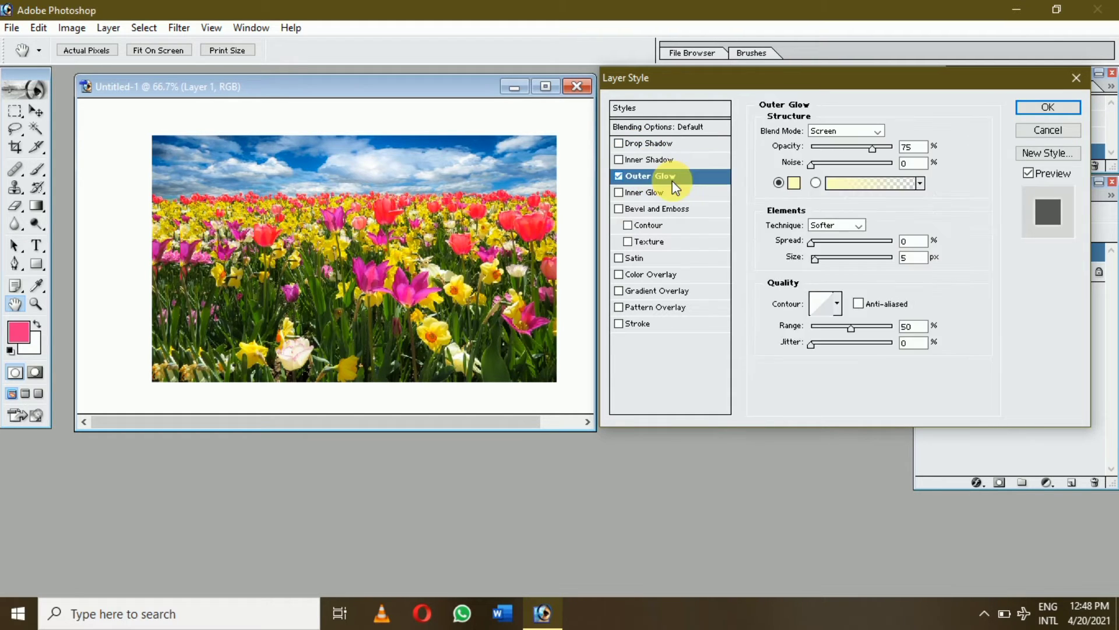
{"action": "left_click", "coordinate": [791, 184]}
{"action": "left_click", "coordinate": [597, 210]}
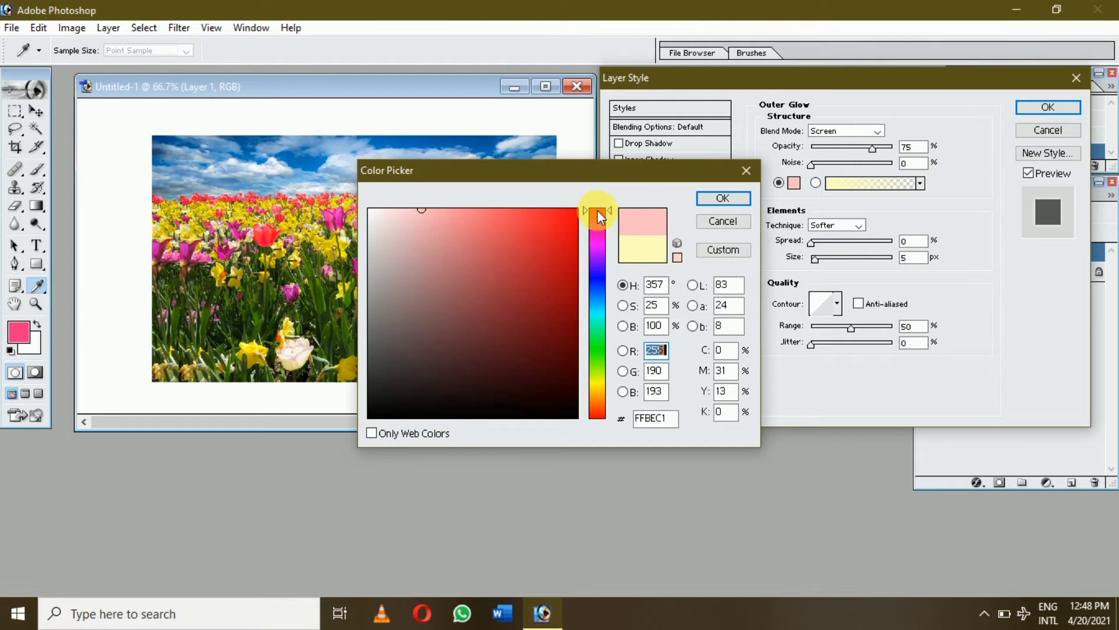
{"action": "left_click", "coordinate": [718, 199]}
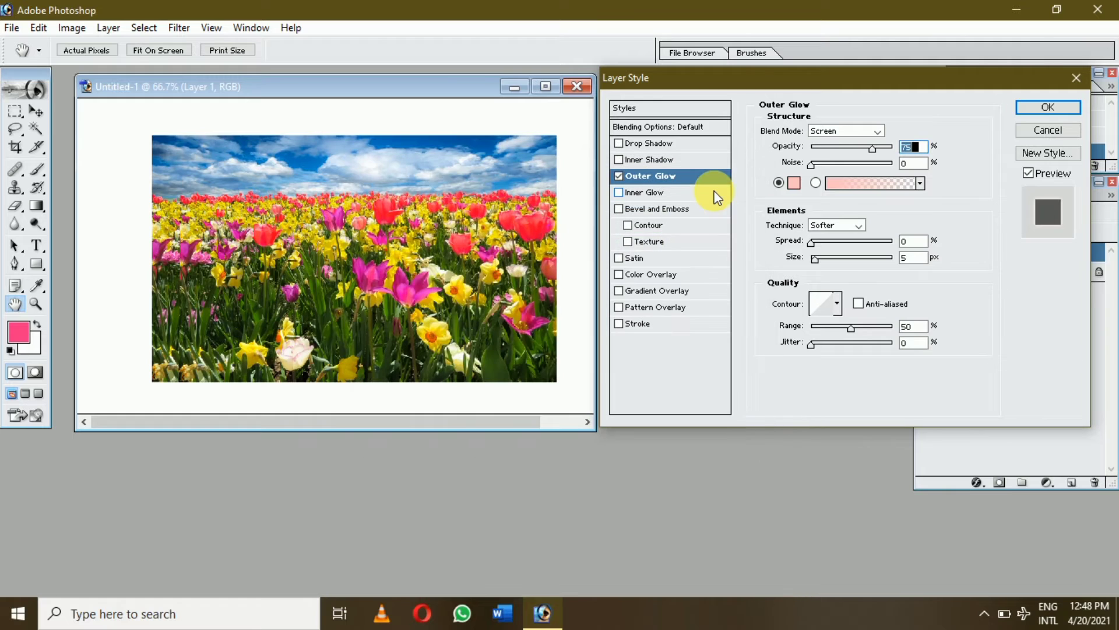
Set the outer glow to 229 px size, 100% opacity, 83% range and 60% jitter.
{"action": "left_click_drag", "start_coordinate": [823, 260], "coordinate": [886, 260]}
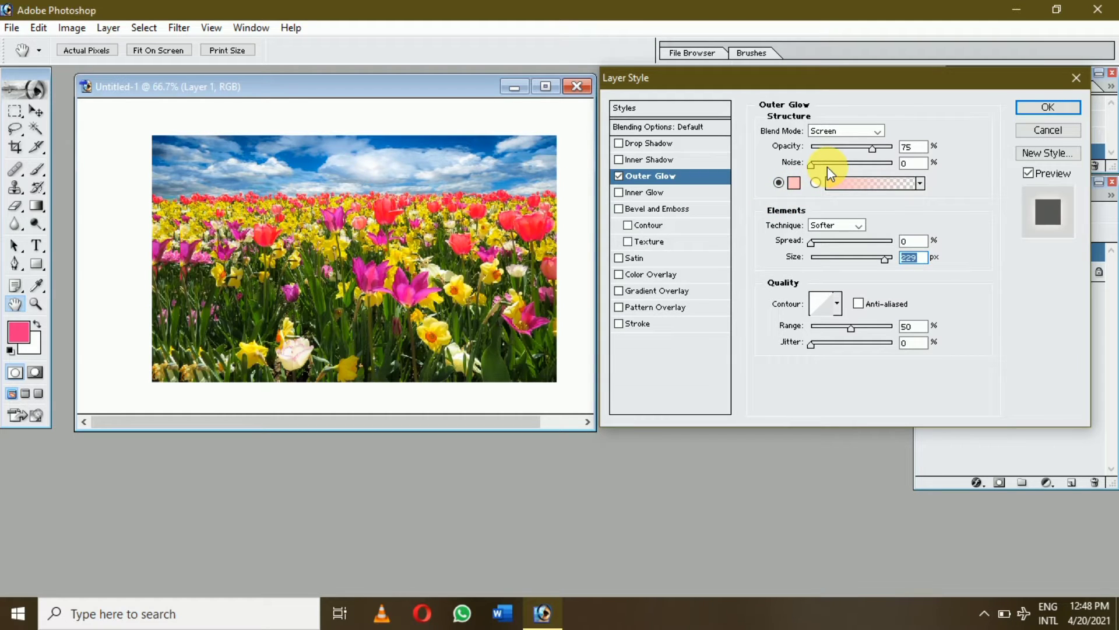
{"action": "left_click_drag", "start_coordinate": [890, 148], "coordinate": [928, 148]}
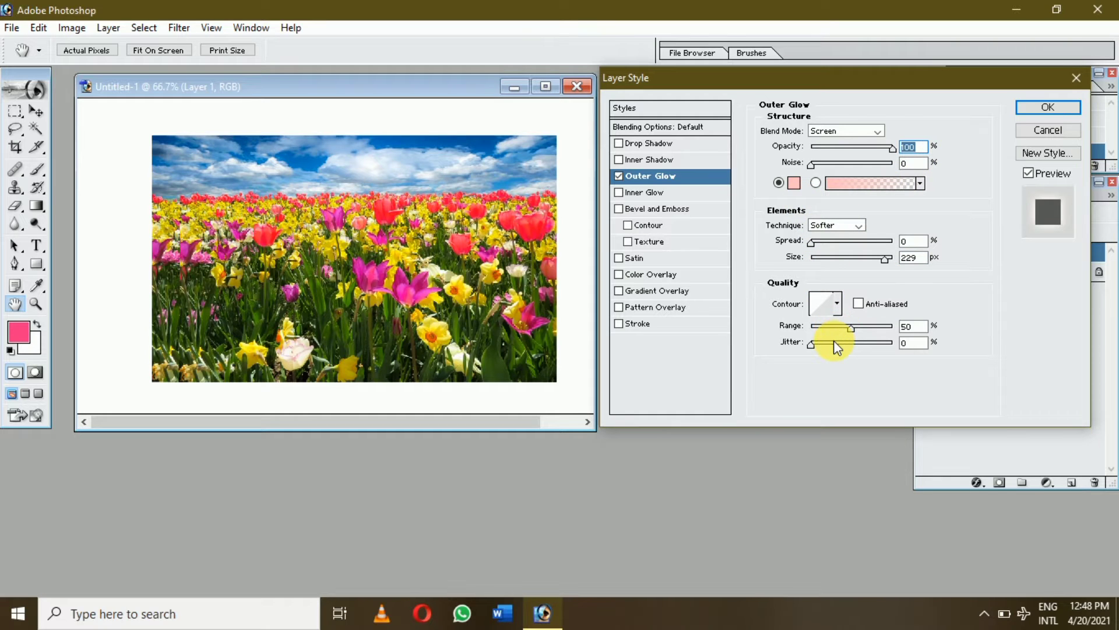
{"action": "left_click_drag", "start_coordinate": [834, 342], "coordinate": [879, 324]}
Change the outer glow color to bright yellow F0FF00.
{"action": "left_click", "coordinate": [795, 184]}
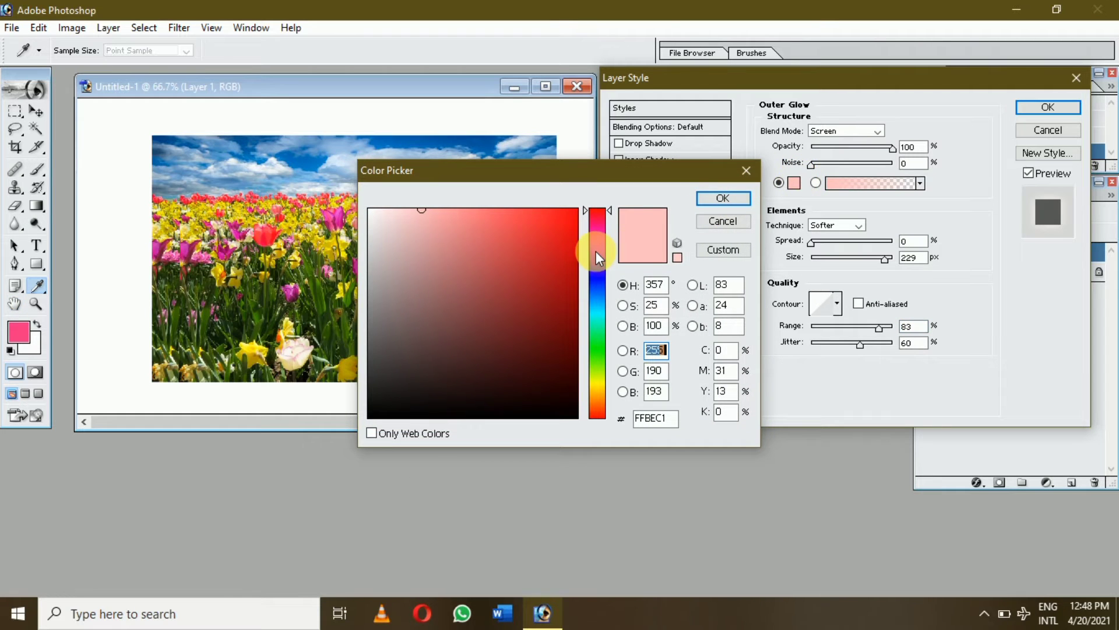
{"action": "left_click", "coordinate": [596, 380]}
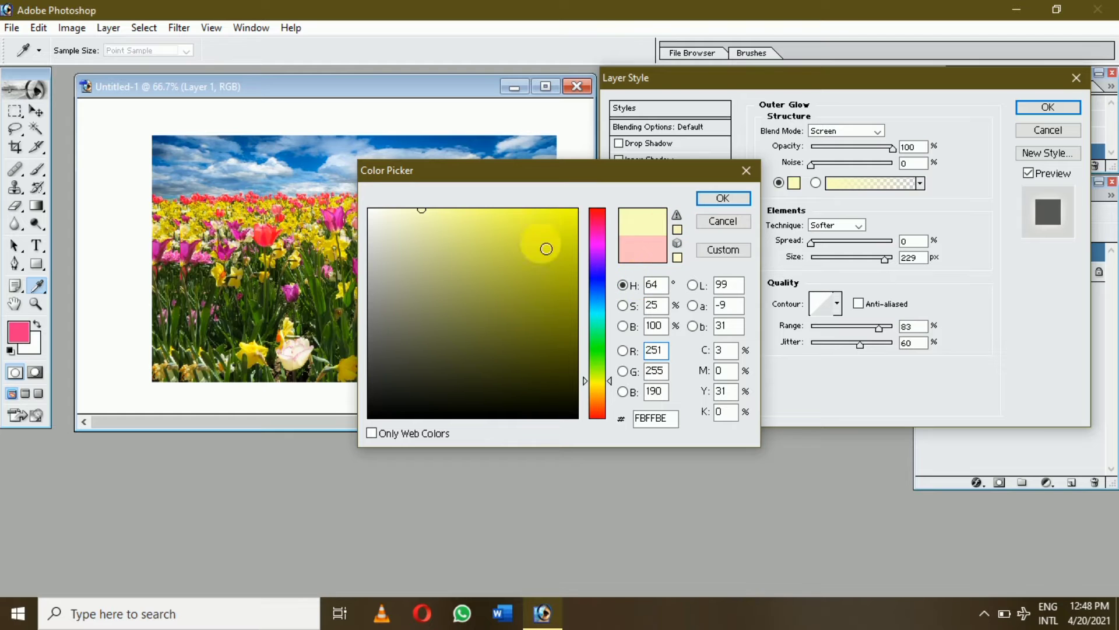
{"action": "left_click_drag", "start_coordinate": [555, 220], "coordinate": [601, 212]}
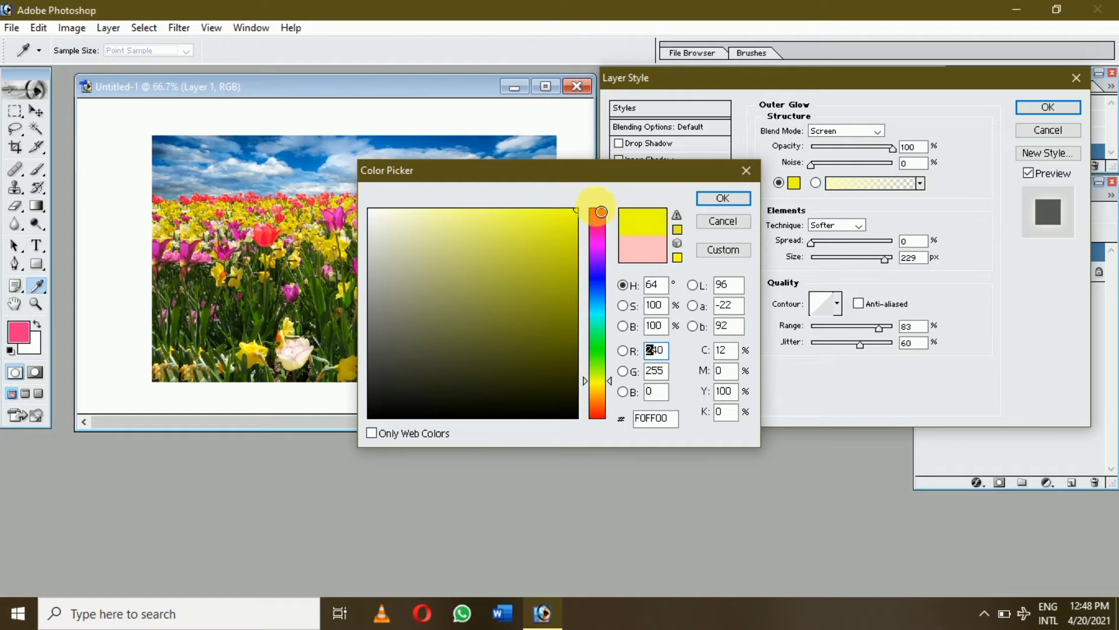
{"action": "left_click", "coordinate": [729, 196]}
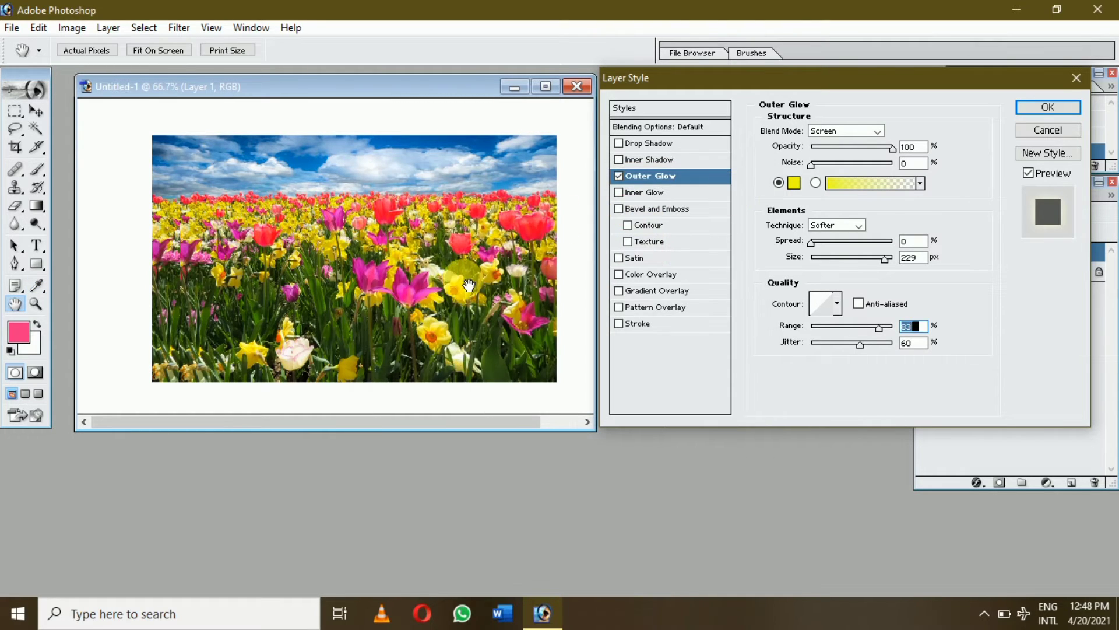
Apply the outer glow to the layer and move the flower photo slightly up and left on the canvas.
{"action": "left_click_drag", "start_coordinate": [405, 286], "coordinate": [363, 284]}
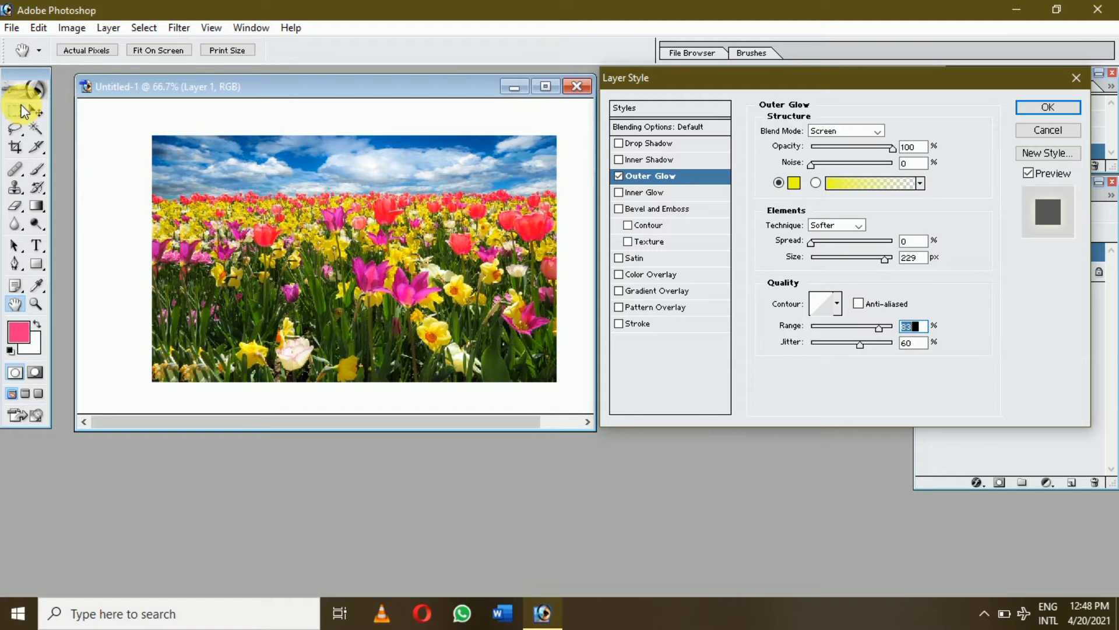
{"action": "left_click", "coordinate": [1048, 107]}
{"action": "key", "text": "v"}
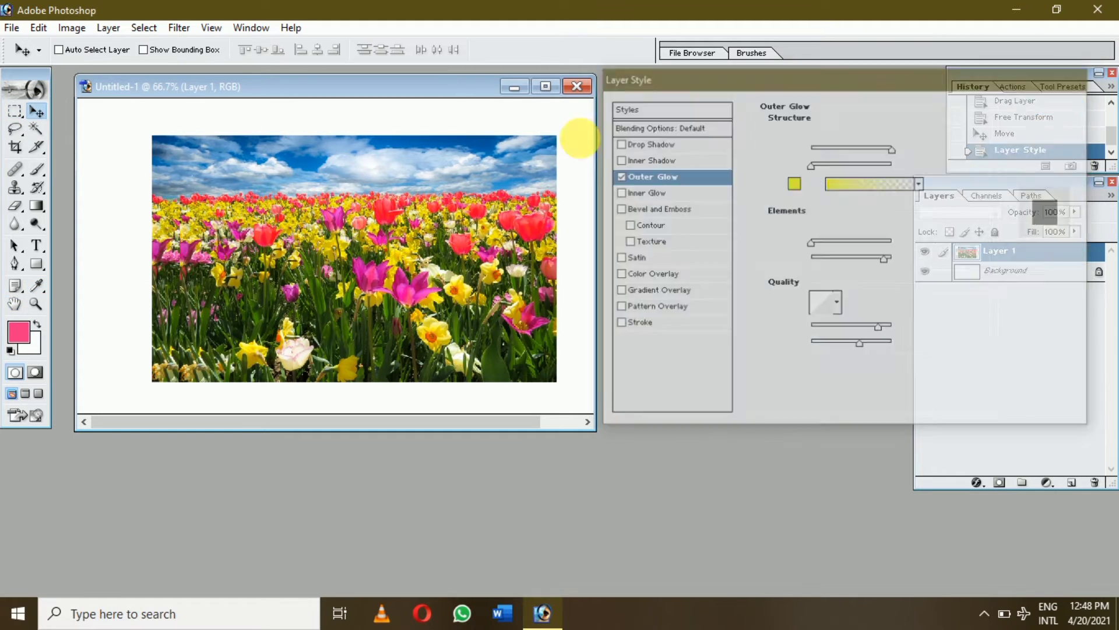
{"action": "mouse_move", "coordinate": [249, 255]}
{"action": "left_mouse_down"}
{"action": "mouse_move", "coordinate": [174, 240]}
{"action": "mouse_move", "coordinate": [260, 254]}
{"action": "mouse_move", "coordinate": [245, 250]}
{"action": "left_mouse_up"}
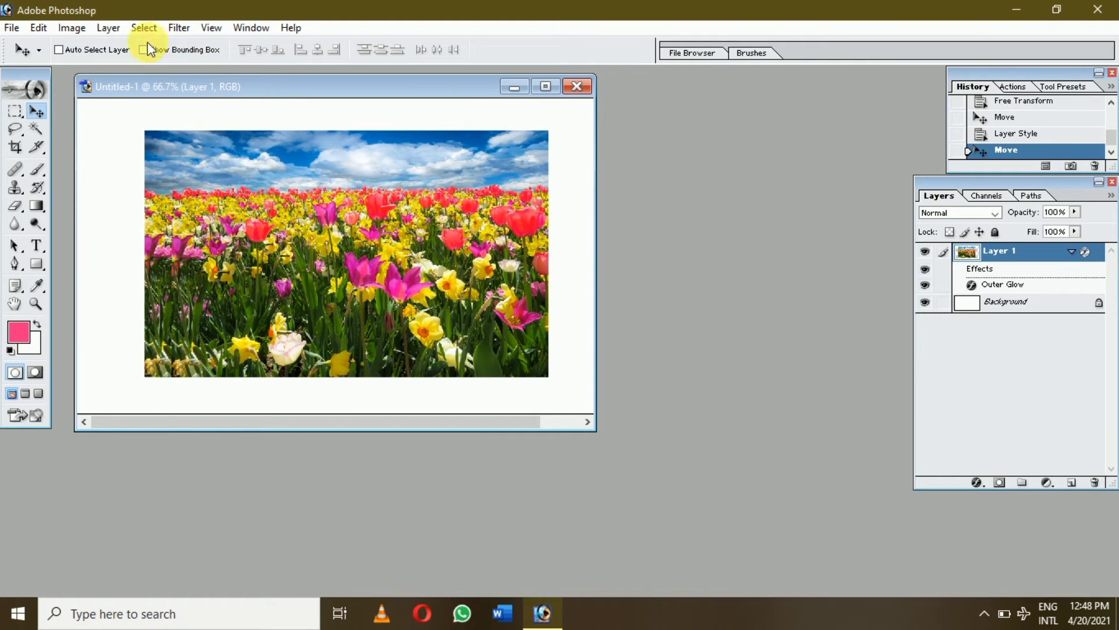
Reopen the photo layer's Blending Options and turn off the outer glow.
{"action": "left_click", "coordinate": [114, 29]}
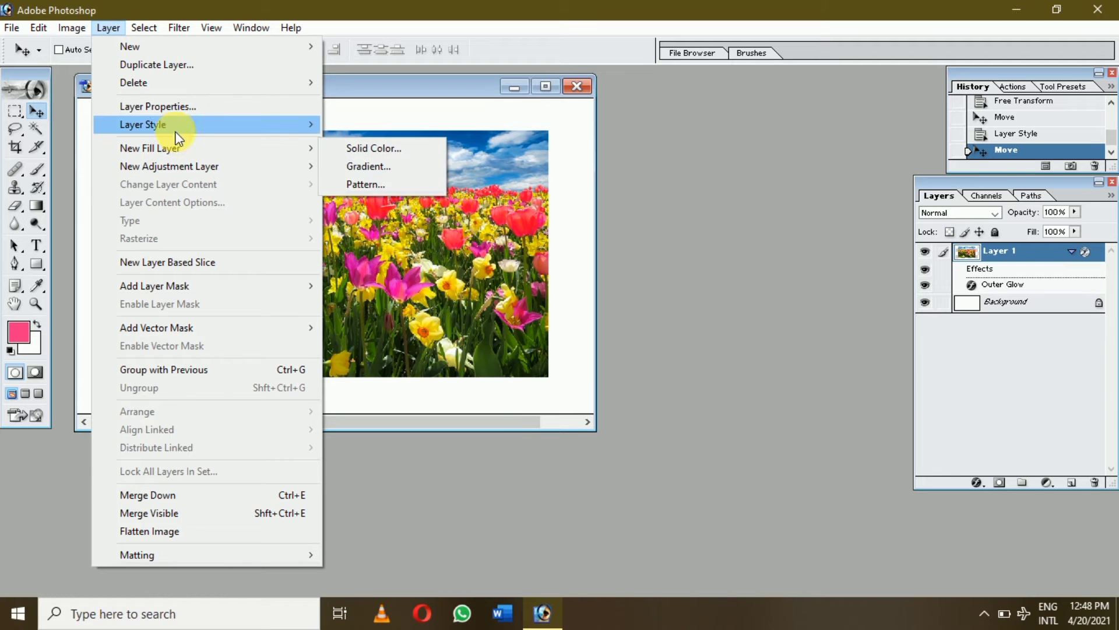
{"action": "mouse_move", "coordinate": [174, 130]}
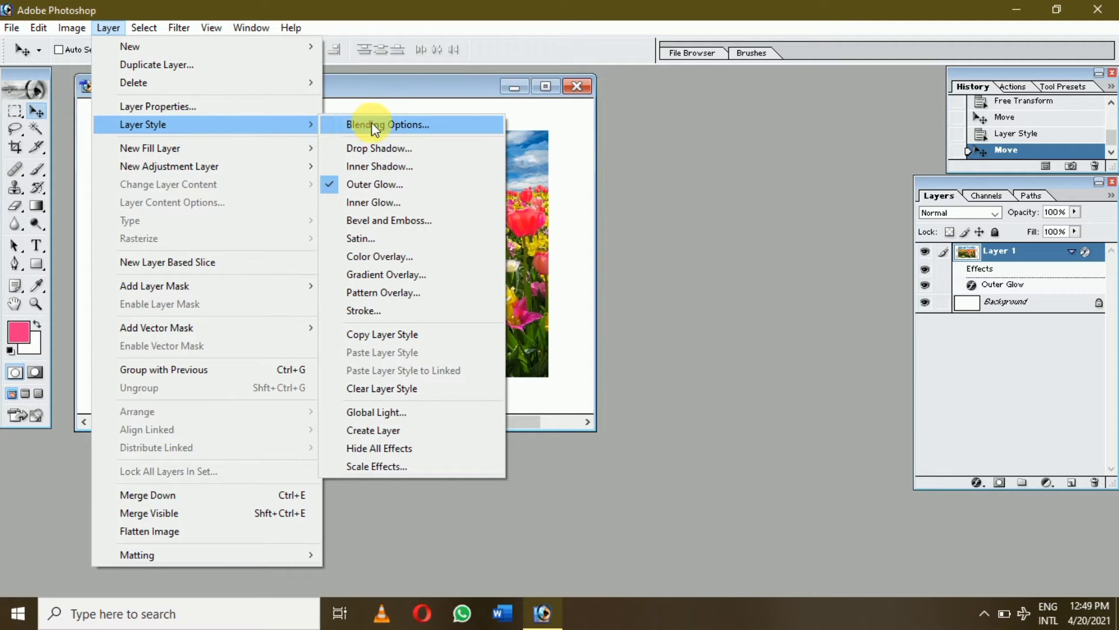
{"action": "left_click", "coordinate": [386, 124]}
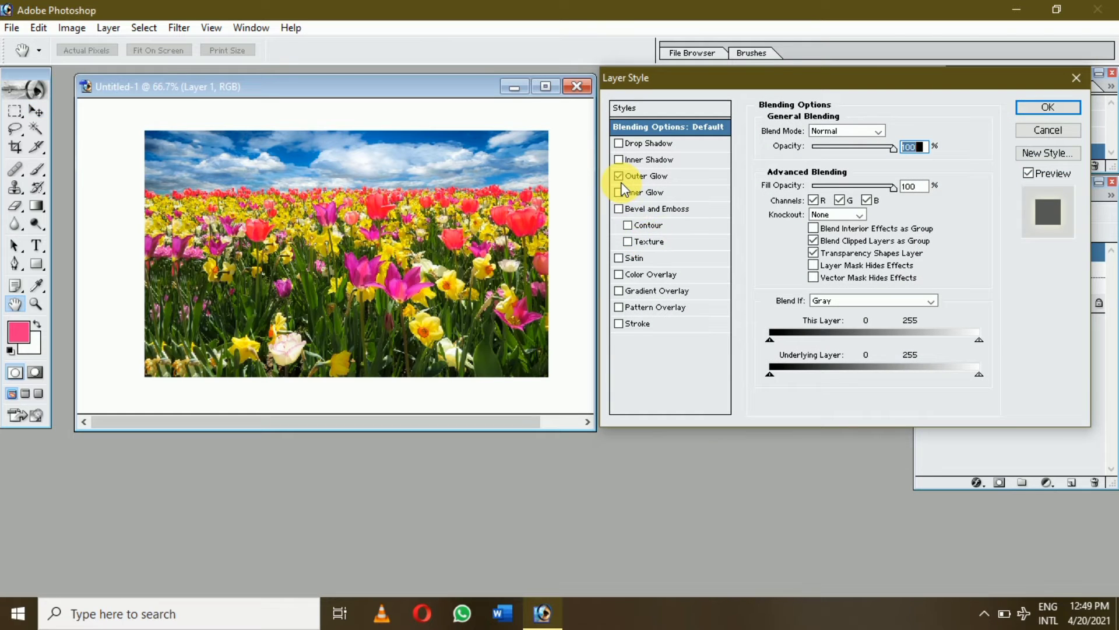
{"action": "left_click", "coordinate": [621, 177]}
Try an inner glow on the flower photo at 182 px size, return it to 5 px, and turn the effect off.
{"action": "left_click", "coordinate": [621, 193]}
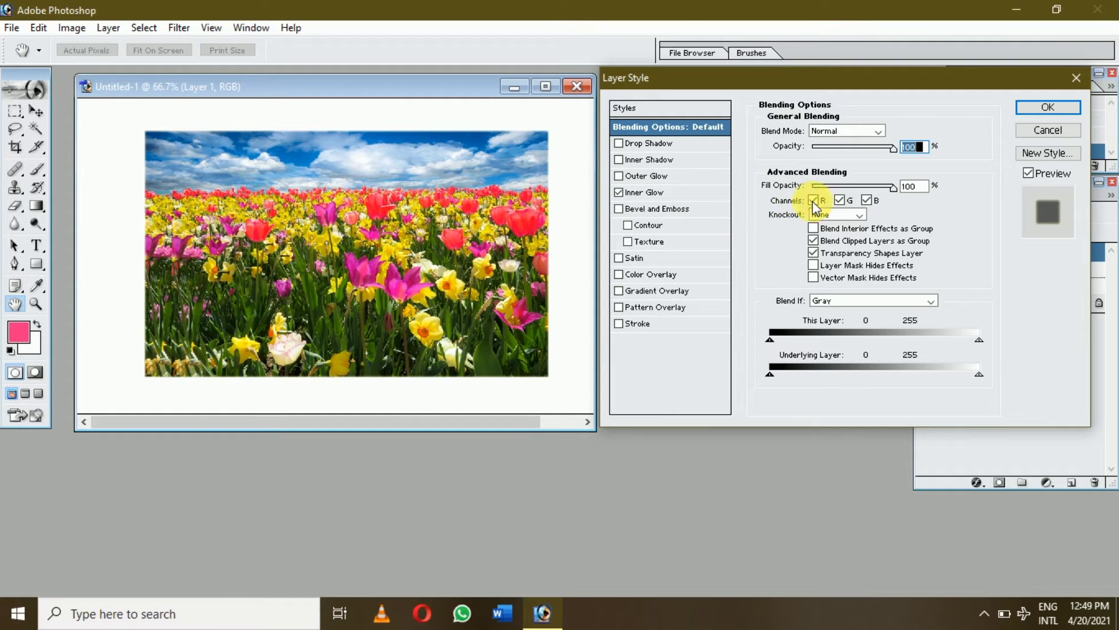
{"action": "left_click", "coordinate": [663, 191]}
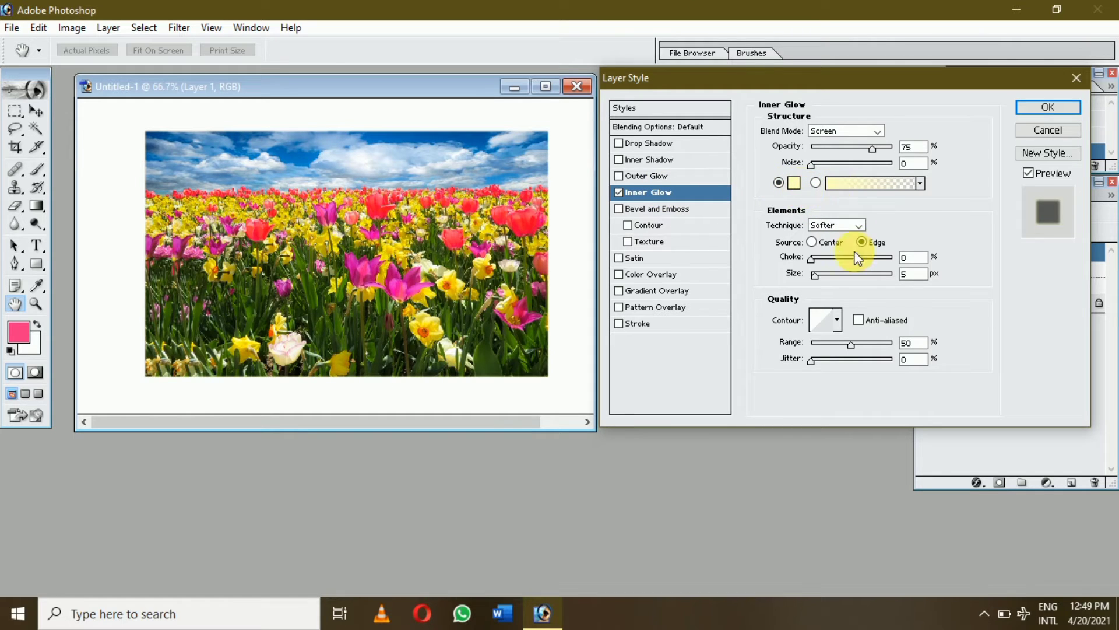
{"action": "left_click", "coordinate": [840, 278]}
{"action": "left_click_drag", "start_coordinate": [839, 279], "coordinate": [872, 279]}
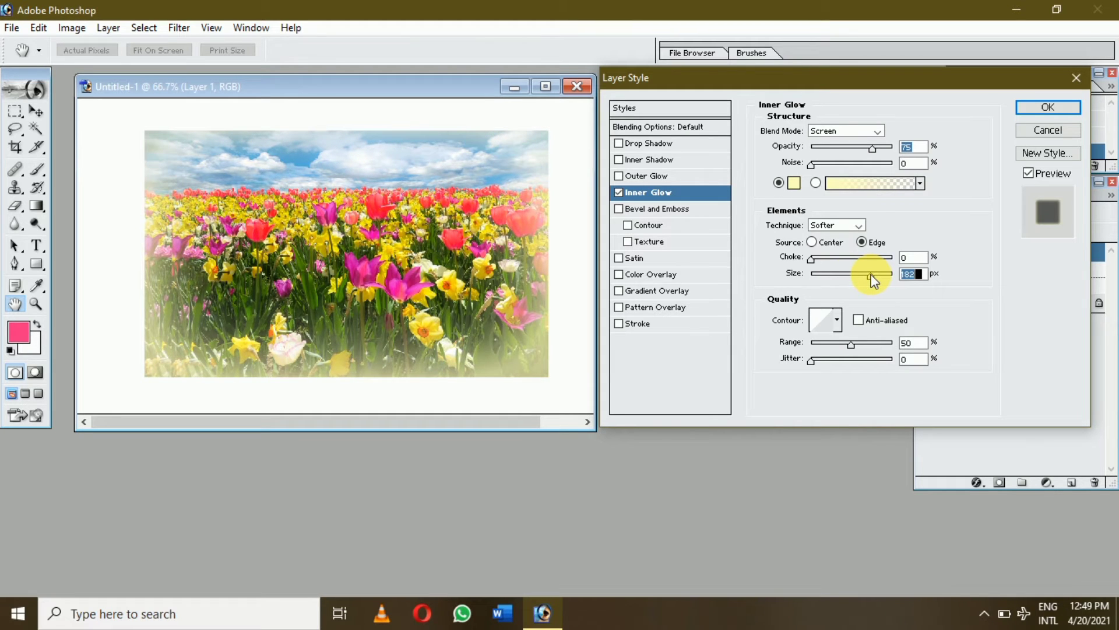
{"action": "key", "text": "Return"}
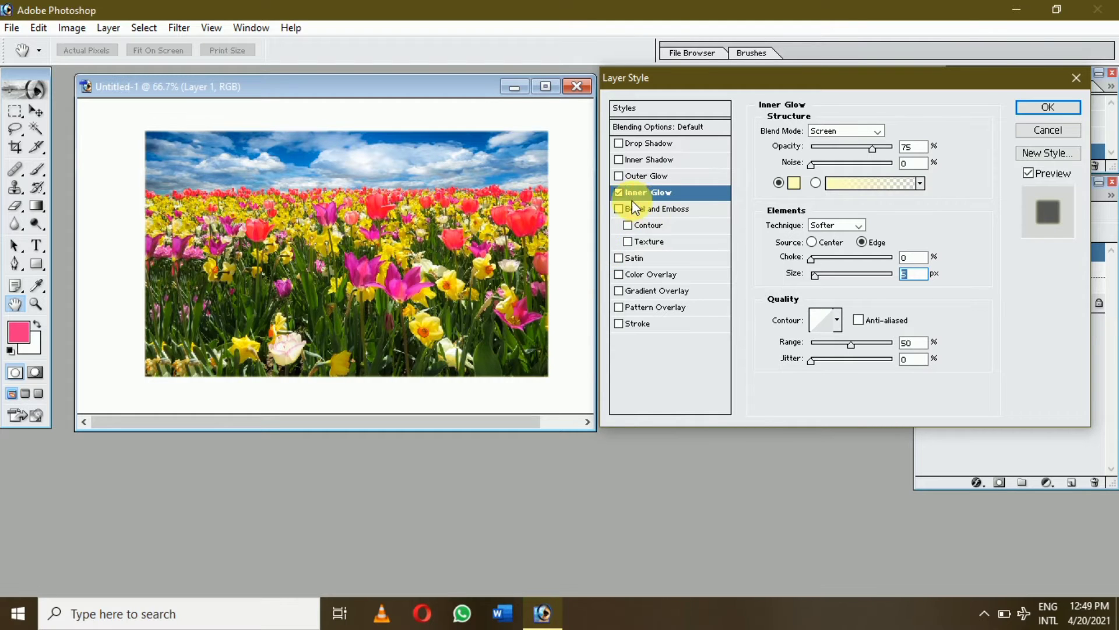
{"action": "left_click", "coordinate": [619, 194]}
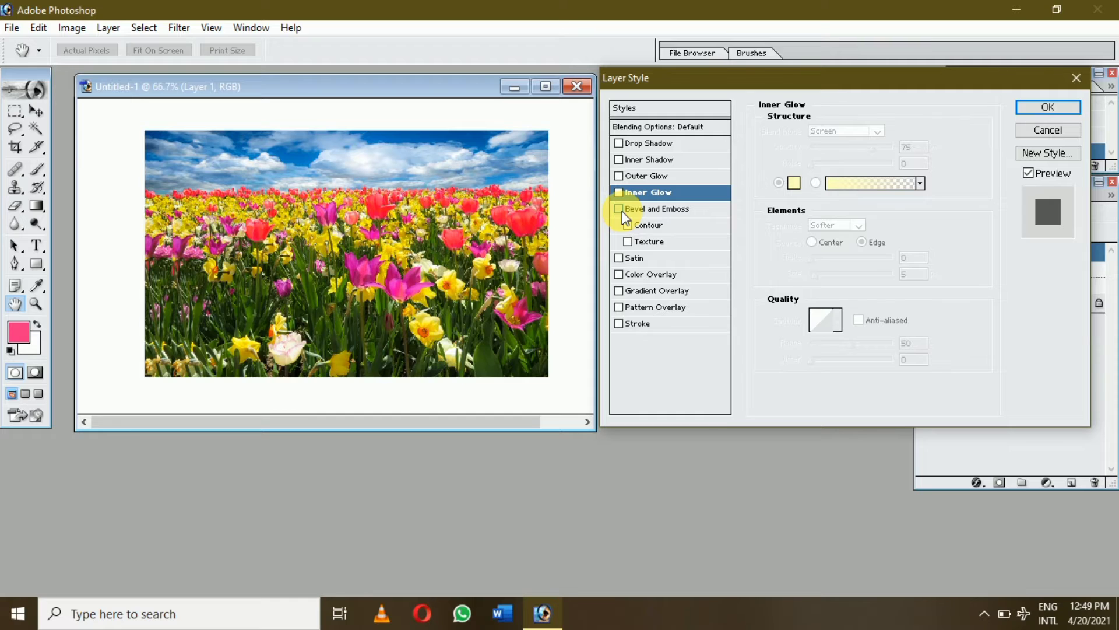
Try a Bevel and Emboss effect on the flower photo with a 13 px size, and turn it off.
{"action": "left_click", "coordinate": [619, 209]}
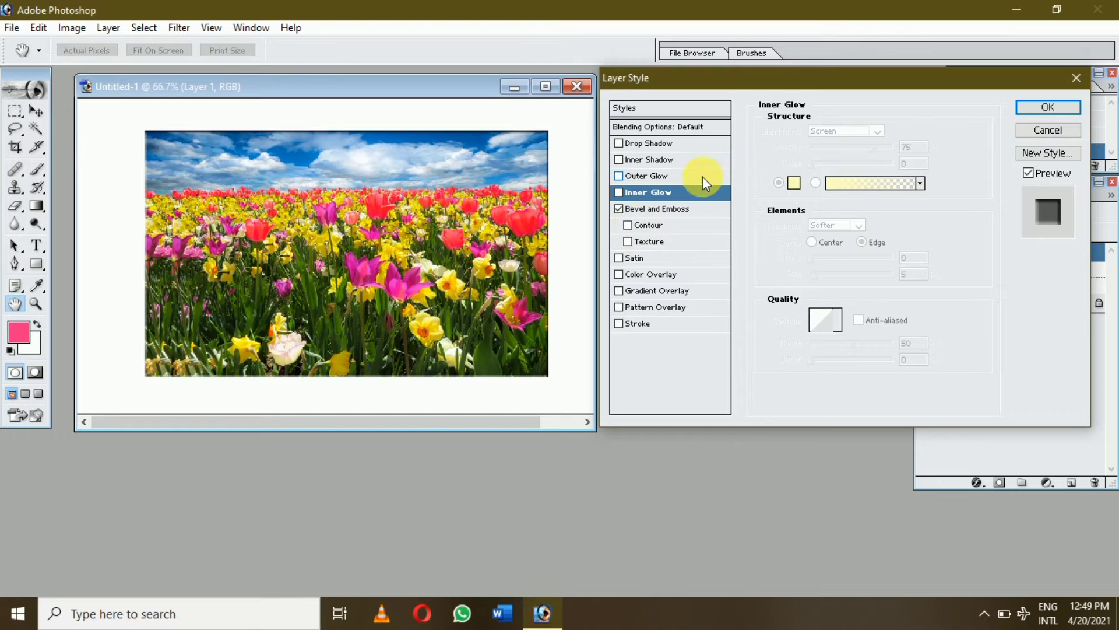
{"action": "left_click", "coordinate": [673, 209]}
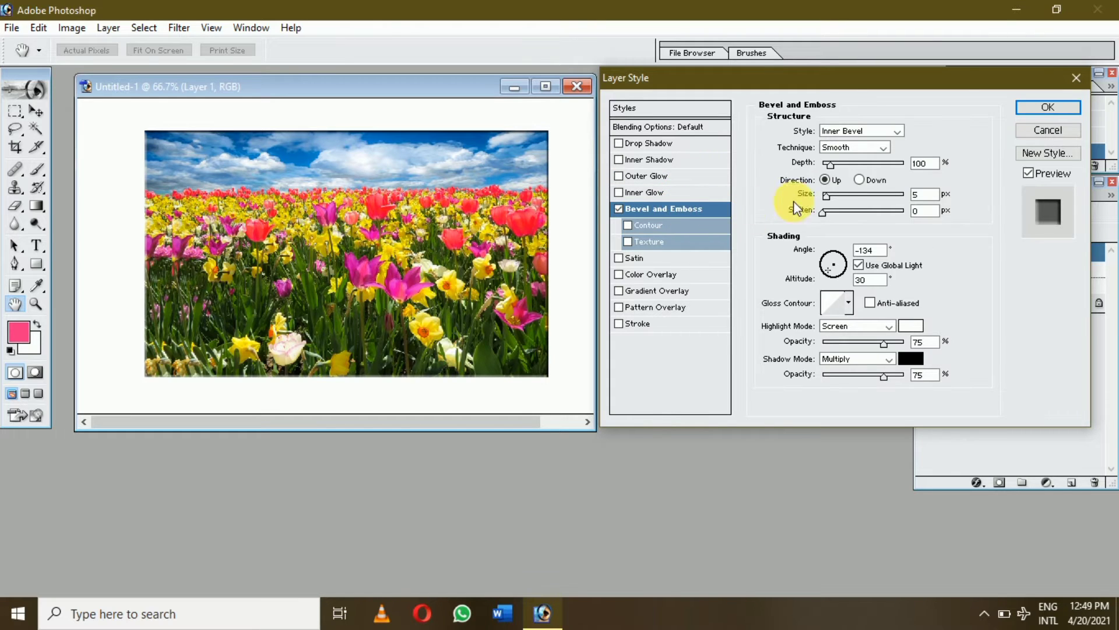
{"action": "mouse_move", "coordinate": [837, 200]}
{"action": "left_mouse_down"}
{"action": "mouse_move", "coordinate": [852, 199]}
{"action": "mouse_move", "coordinate": [831, 199]}
{"action": "left_mouse_up"}
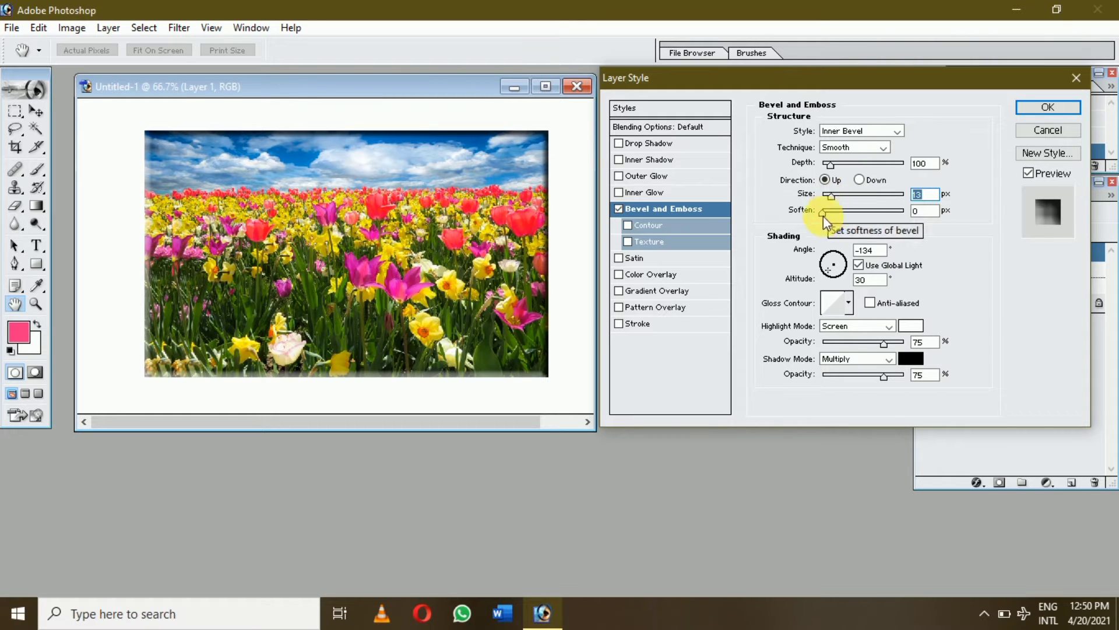
{"action": "left_click", "coordinate": [618, 207]}
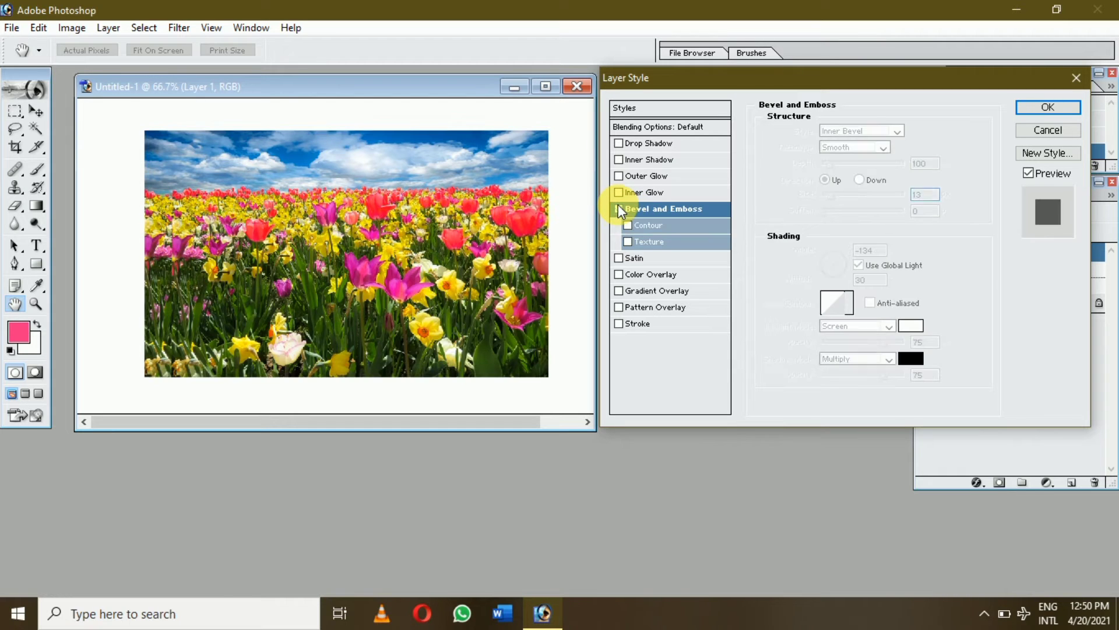
Try a satin effect on the flower photo with 7% opacity and 70 px size, and turn it off.
{"action": "left_click", "coordinate": [621, 259]}
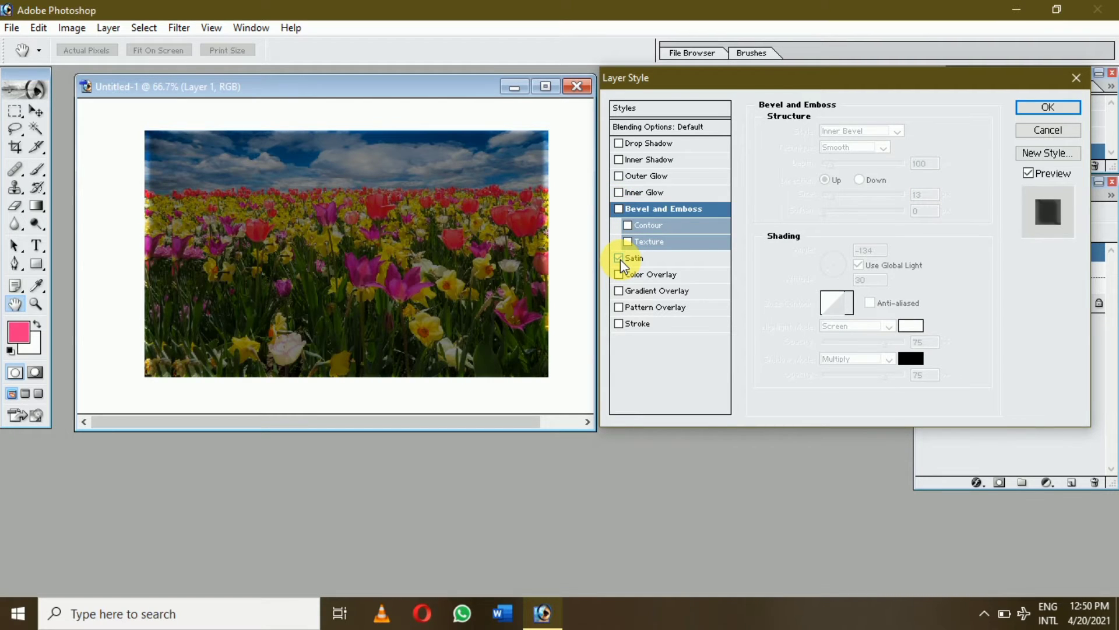
{"action": "left_click", "coordinate": [675, 257]}
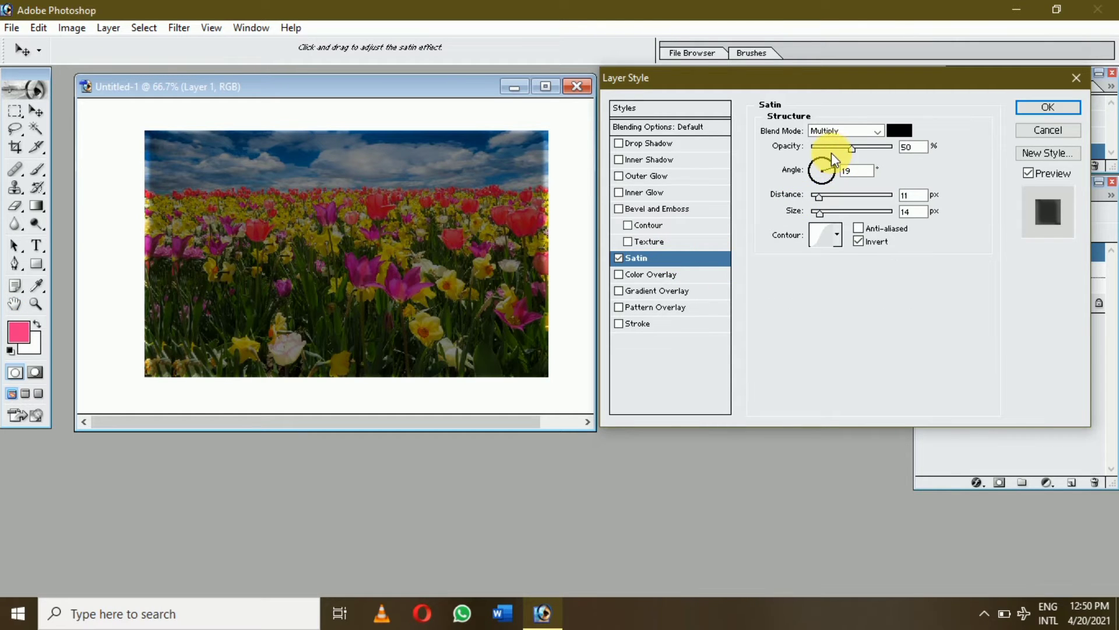
{"action": "left_click_drag", "start_coordinate": [831, 151], "coordinate": [817, 149]}
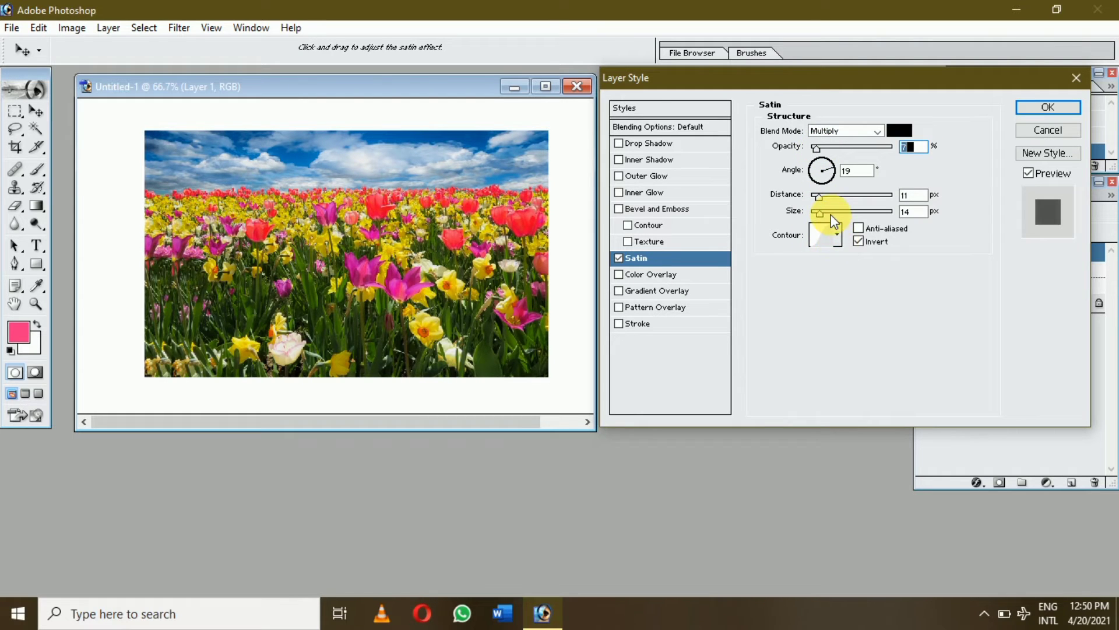
{"action": "left_click_drag", "start_coordinate": [831, 213], "coordinate": [837, 213]}
{"action": "left_click", "coordinate": [617, 259]}
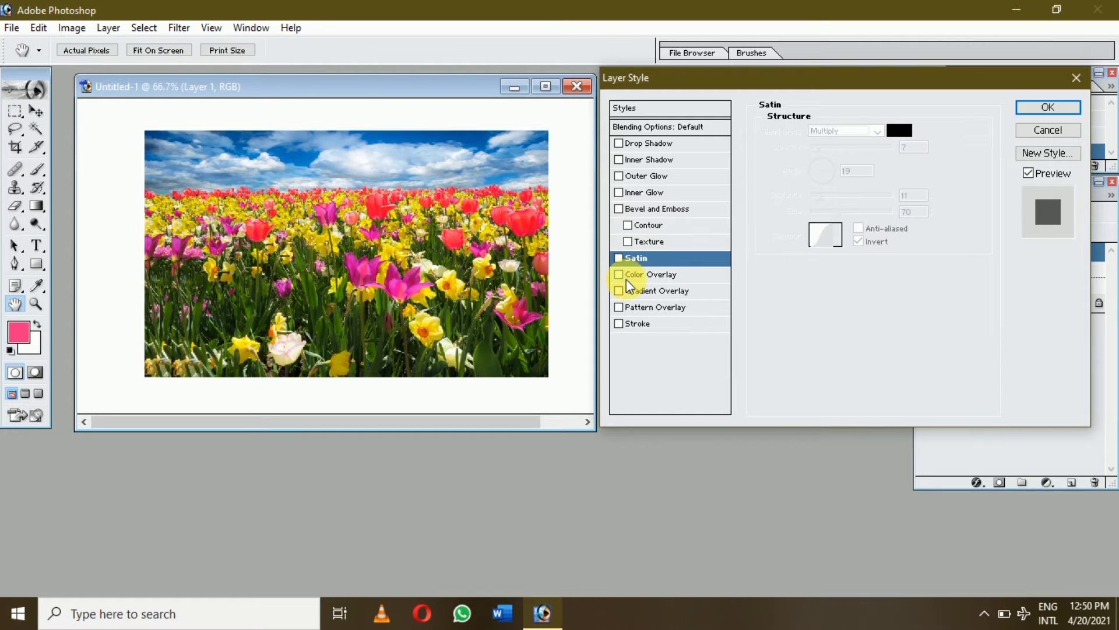
Try a red color overlay on the flower photo, vary its opacity ending at 100%, and turn the effect off.
{"action": "left_click", "coordinate": [621, 281]}
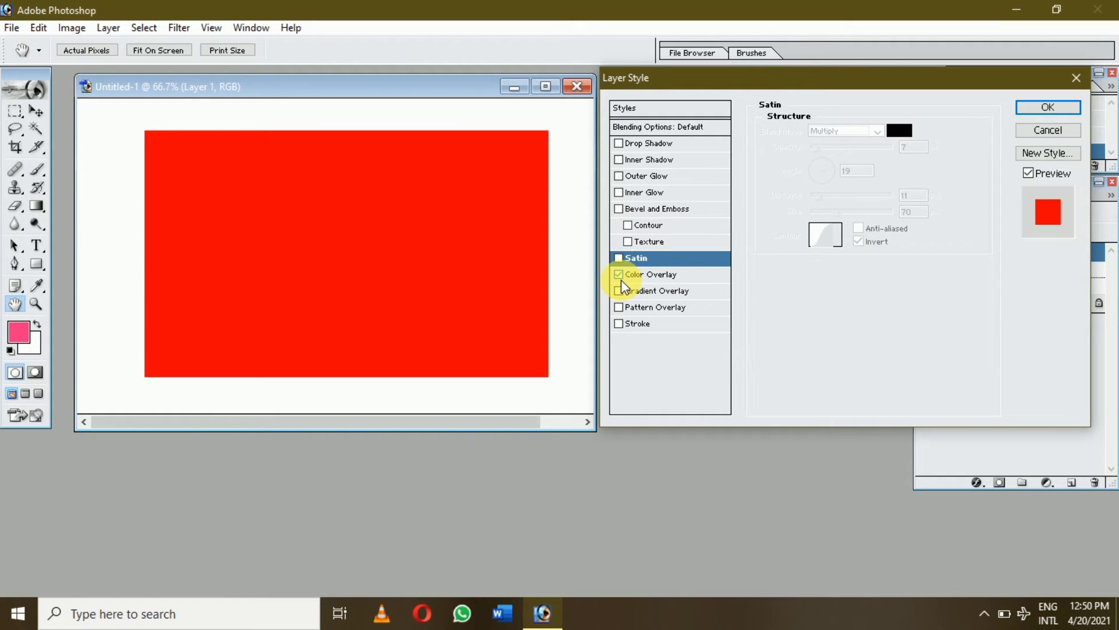
{"action": "left_click", "coordinate": [676, 272]}
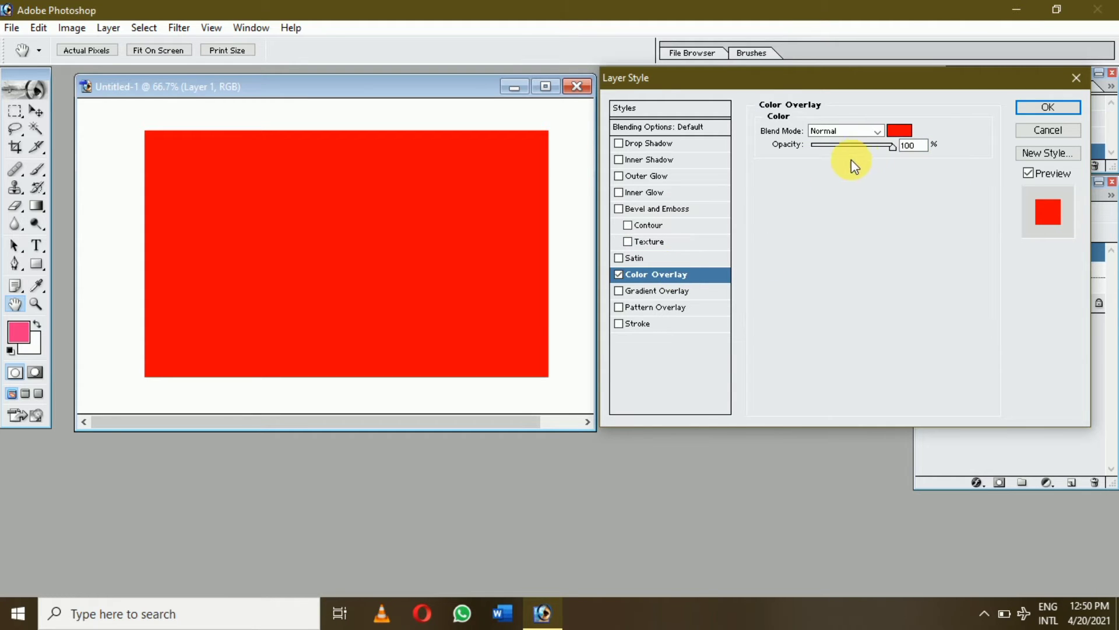
{"action": "left_click_drag", "start_coordinate": [873, 142], "coordinate": [825, 146]}
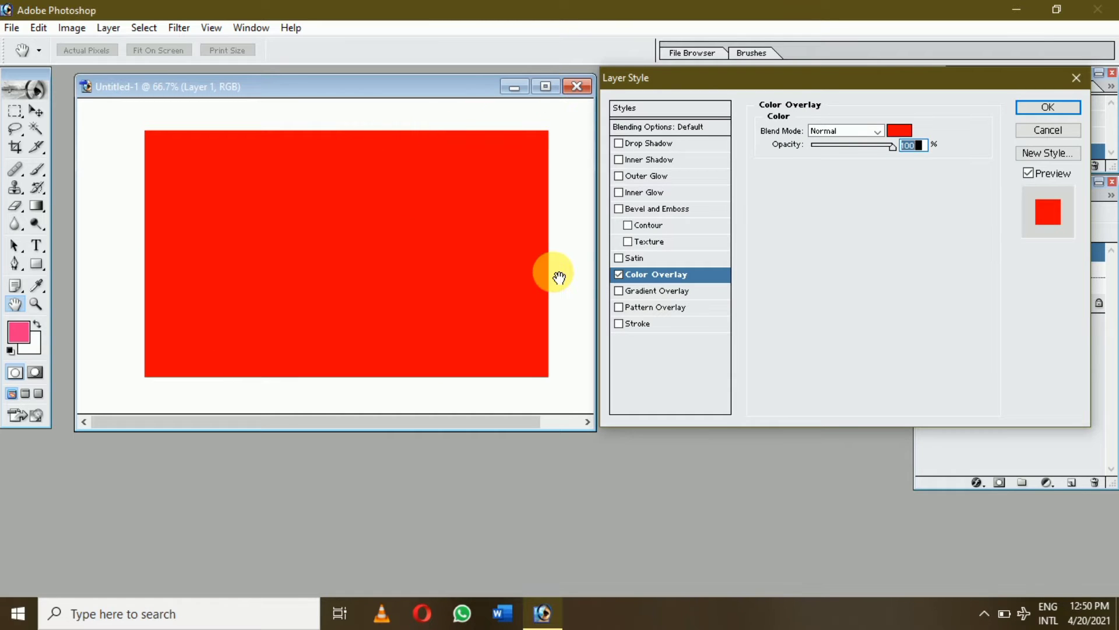
{"action": "left_click", "coordinate": [619, 274]}
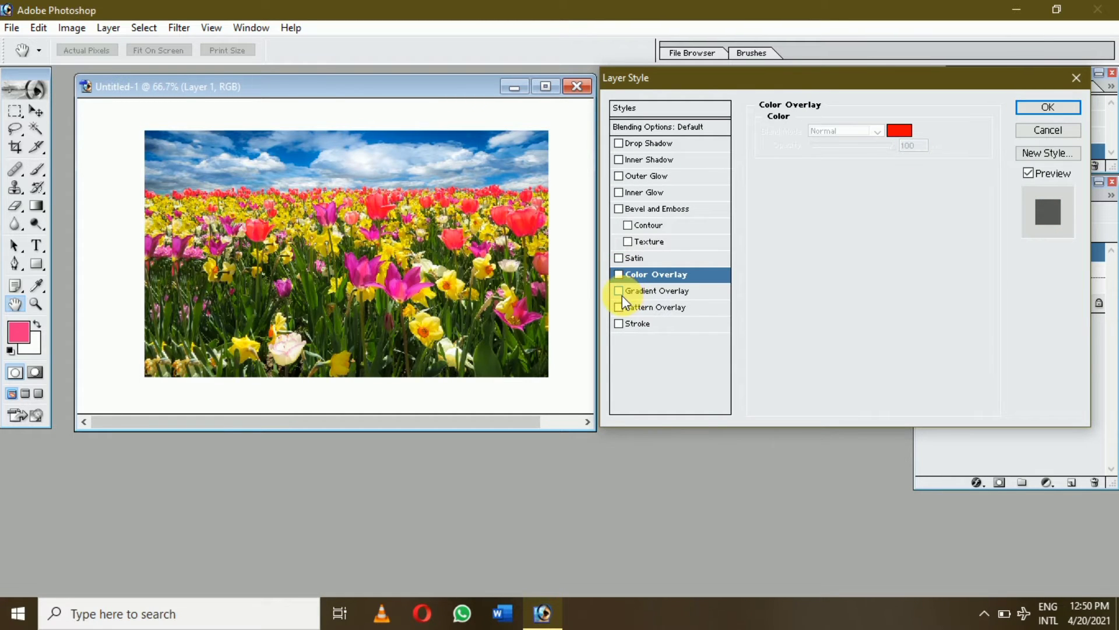
Try a gradient overlay on the flower photo at 45% opacity, and turn the effect off.
{"action": "left_click", "coordinate": [621, 295]}
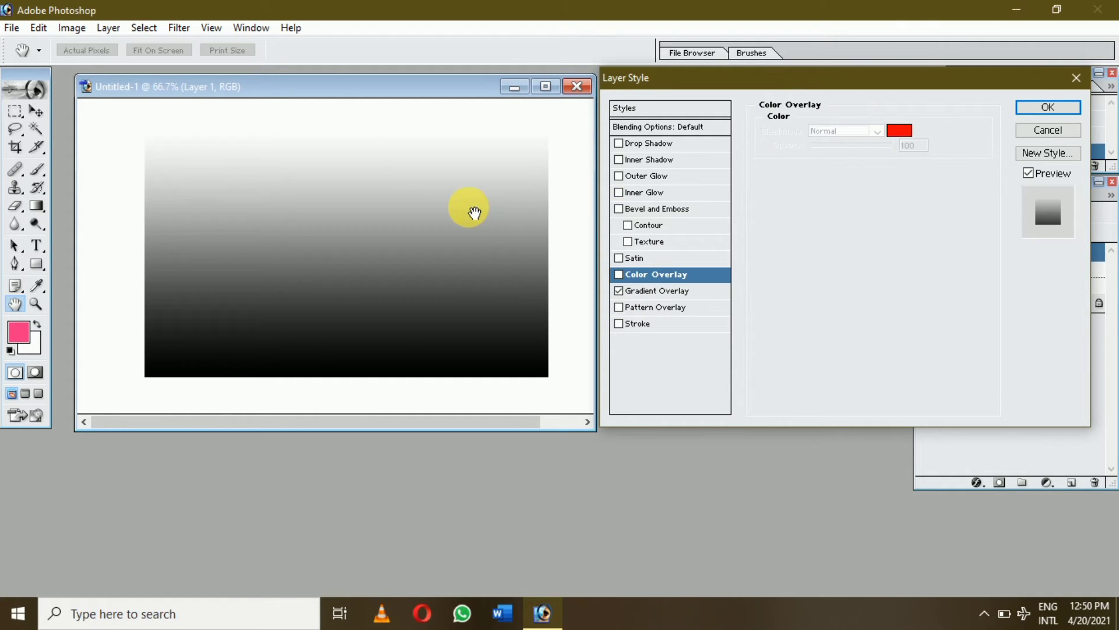
{"action": "left_click", "coordinate": [669, 293]}
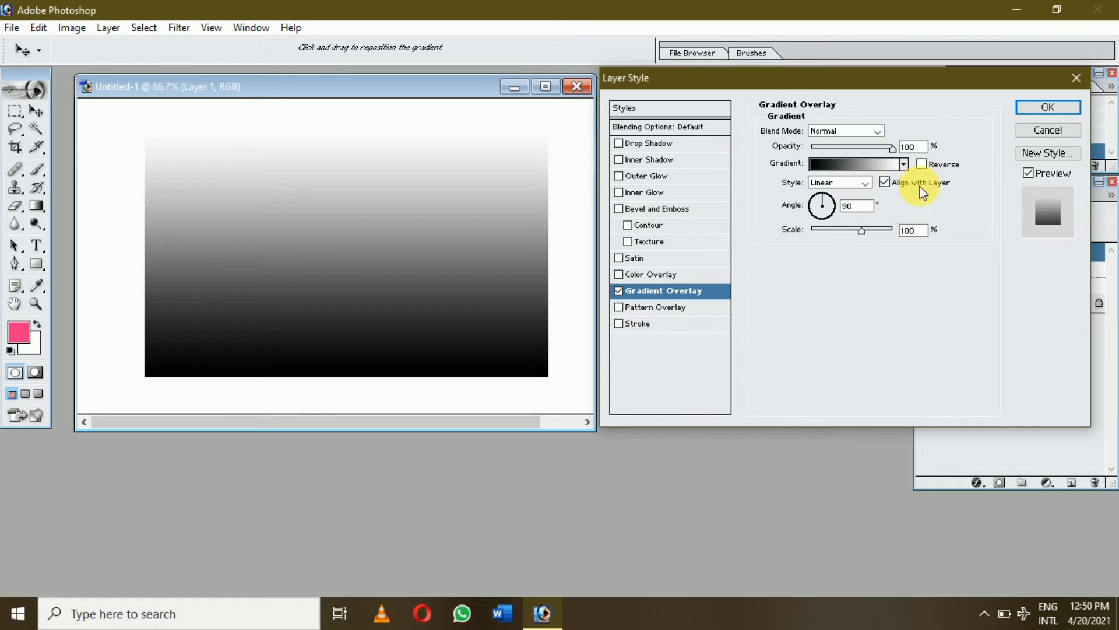
{"action": "mouse_move", "coordinate": [861, 146]}
{"action": "left_mouse_down"}
{"action": "mouse_move", "coordinate": [812, 147]}
{"action": "mouse_move", "coordinate": [878, 145]}
{"action": "mouse_move", "coordinate": [848, 145]}
{"action": "left_mouse_up"}
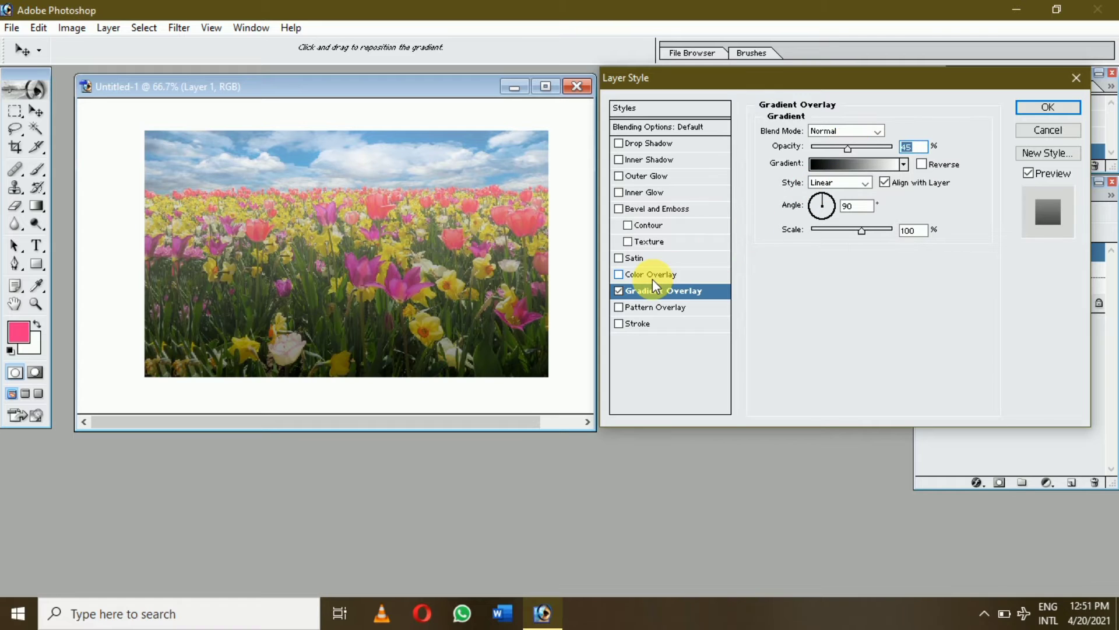
{"action": "left_click", "coordinate": [620, 289]}
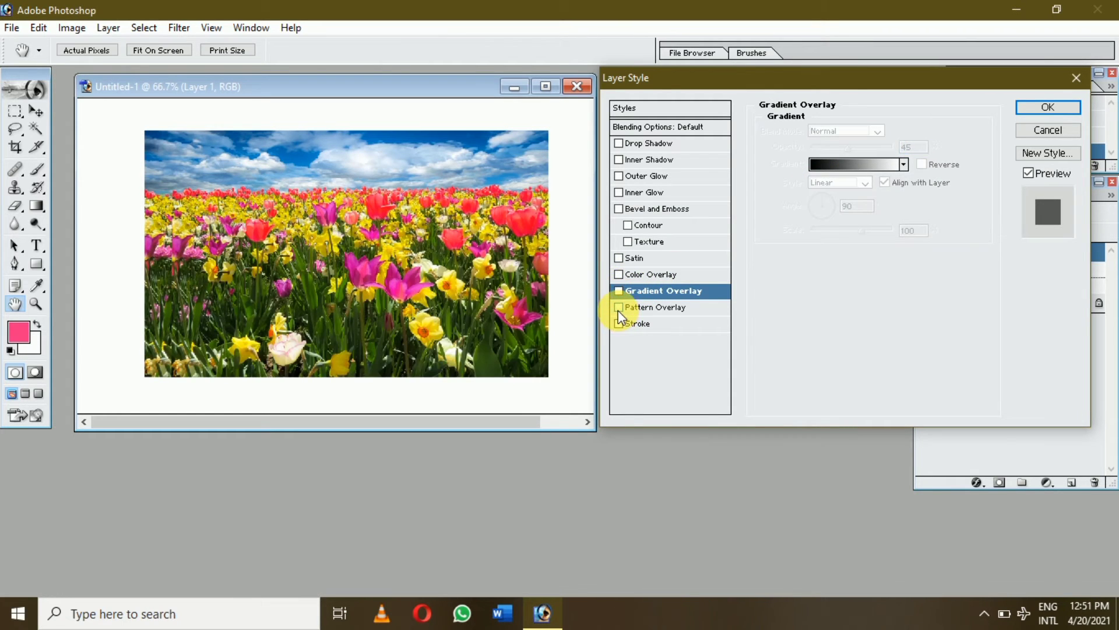
Try a pattern overlay on the flower photo with its opacity lowered to 42%.
{"action": "left_click", "coordinate": [618, 307]}
{"action": "left_click", "coordinate": [648, 307]}
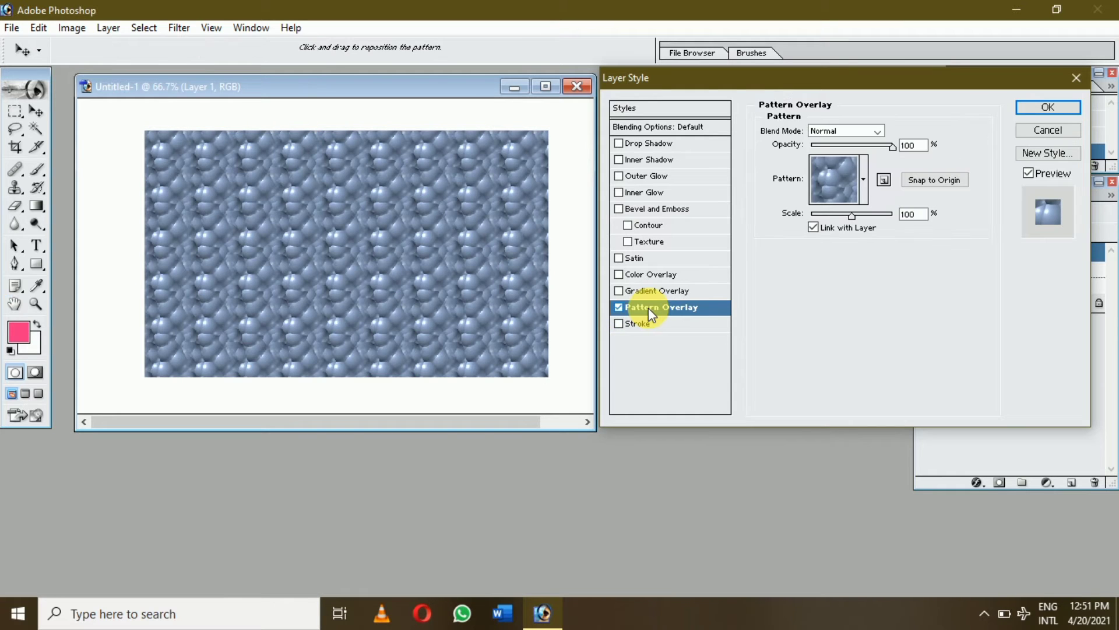
{"action": "mouse_move", "coordinate": [860, 146]}
{"action": "left_mouse_down"}
{"action": "mouse_move", "coordinate": [822, 148]}
{"action": "mouse_move", "coordinate": [869, 147]}
{"action": "mouse_move", "coordinate": [845, 139]}
{"action": "left_mouse_up"}
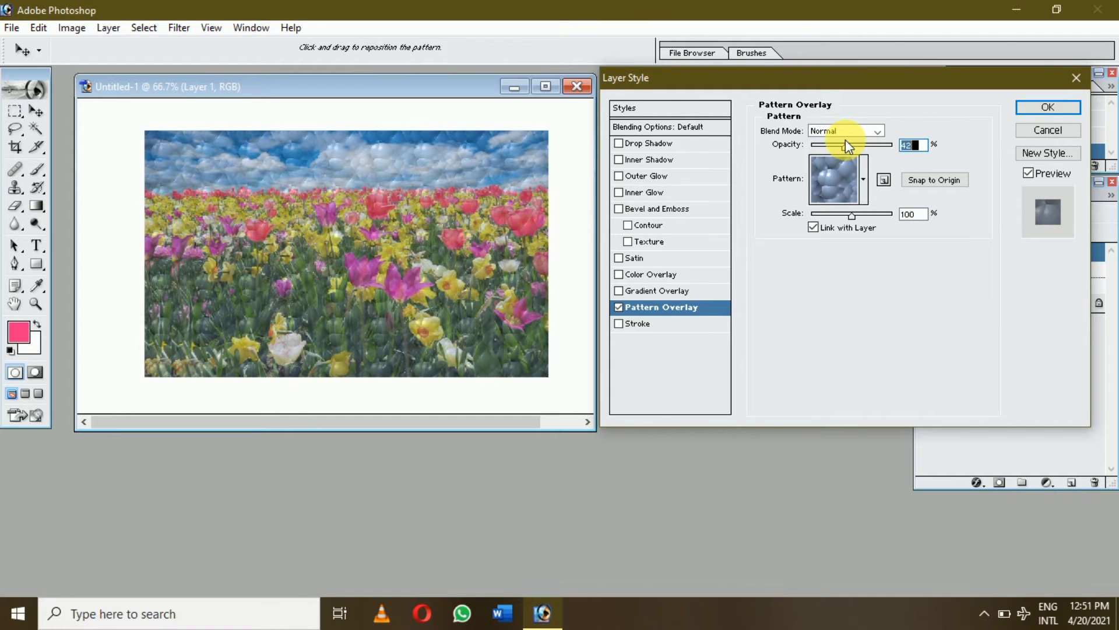
Try a red outside stroke of 24 px around the flower photo together with the pattern overlay, and discard the layer style changes.
{"action": "left_click", "coordinate": [618, 323]}
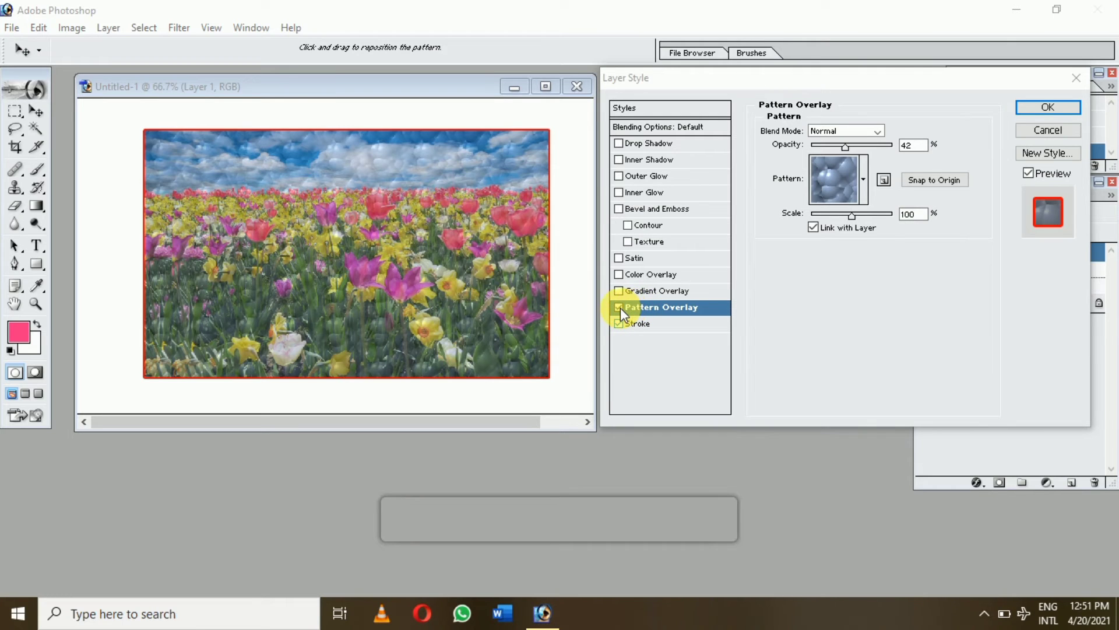
{"action": "left_click", "coordinate": [620, 307]}
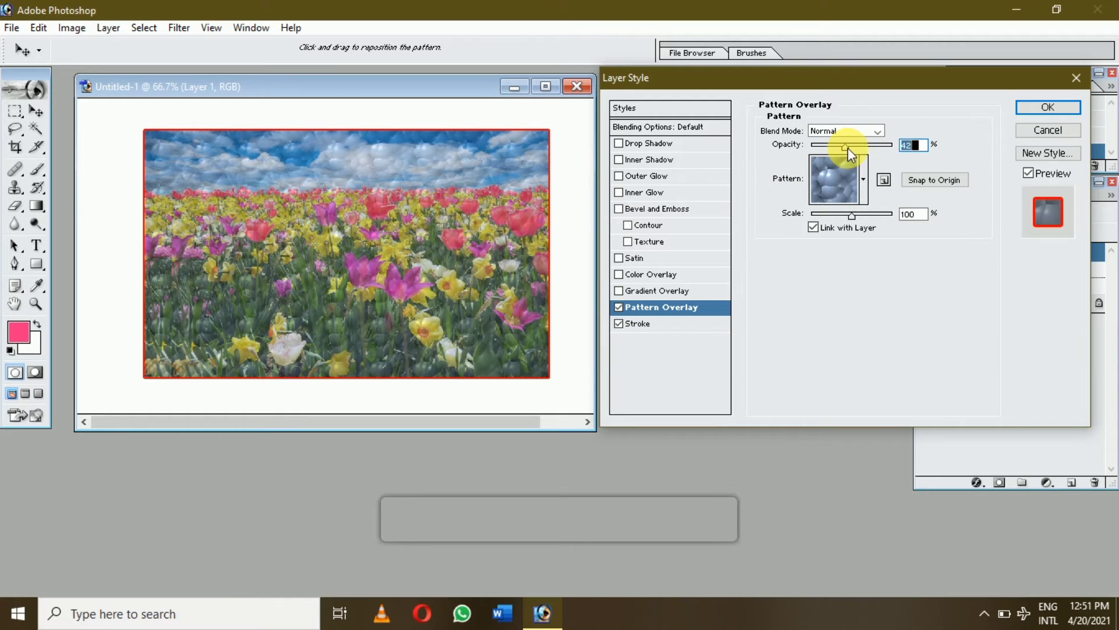
{"action": "left_click_drag", "start_coordinate": [848, 148], "coordinate": [850, 148]}
{"action": "left_click", "coordinate": [657, 324]}
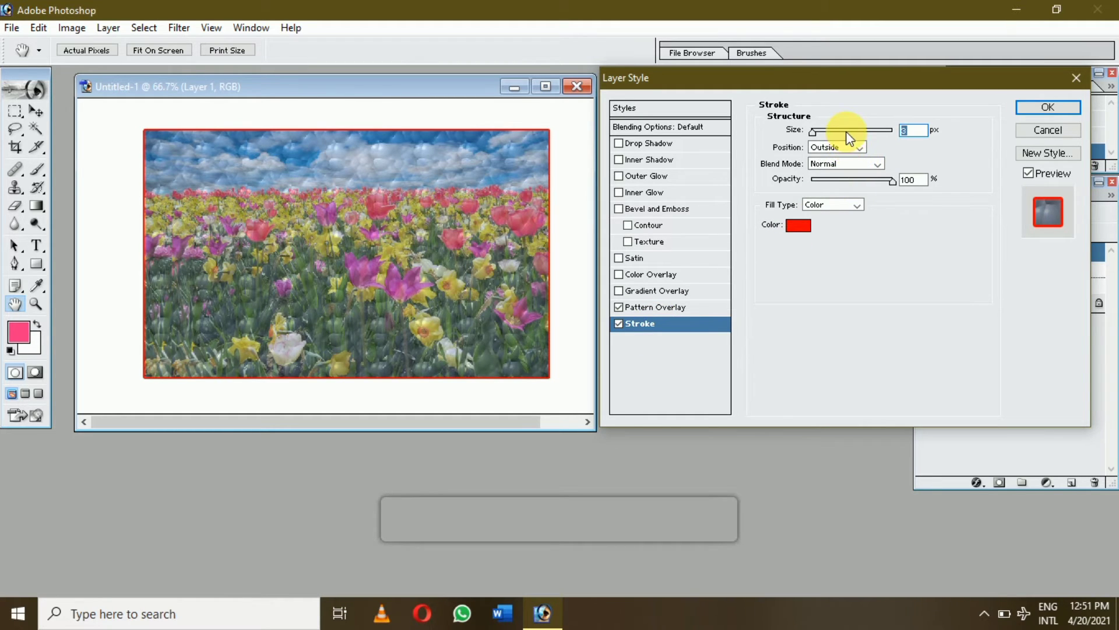
{"action": "mouse_move", "coordinate": [849, 131]}
{"action": "left_mouse_down"}
{"action": "mouse_move", "coordinate": [867, 132]}
{"action": "mouse_move", "coordinate": [823, 131]}
{"action": "left_mouse_up"}
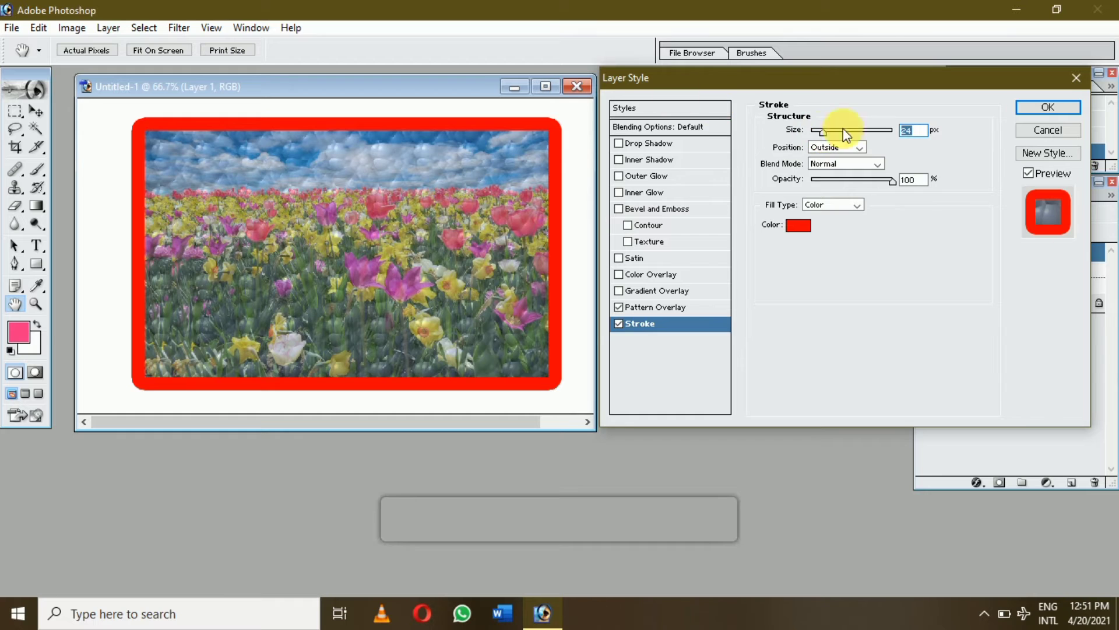
{"action": "left_click", "coordinate": [1058, 130]}
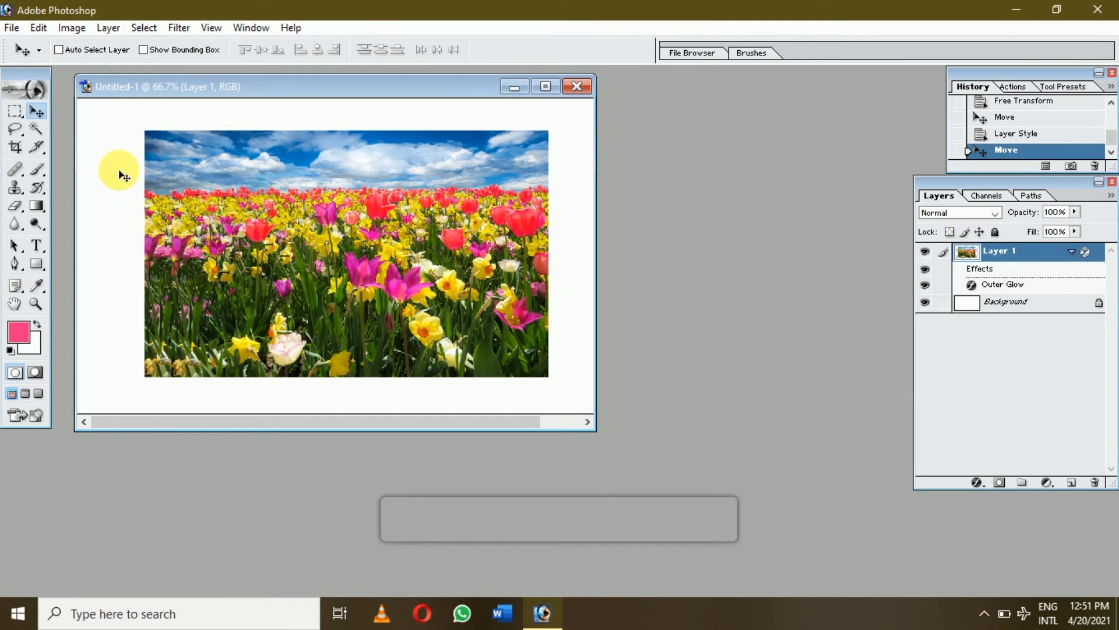
{"action": "left_click", "coordinate": [12, 27]}
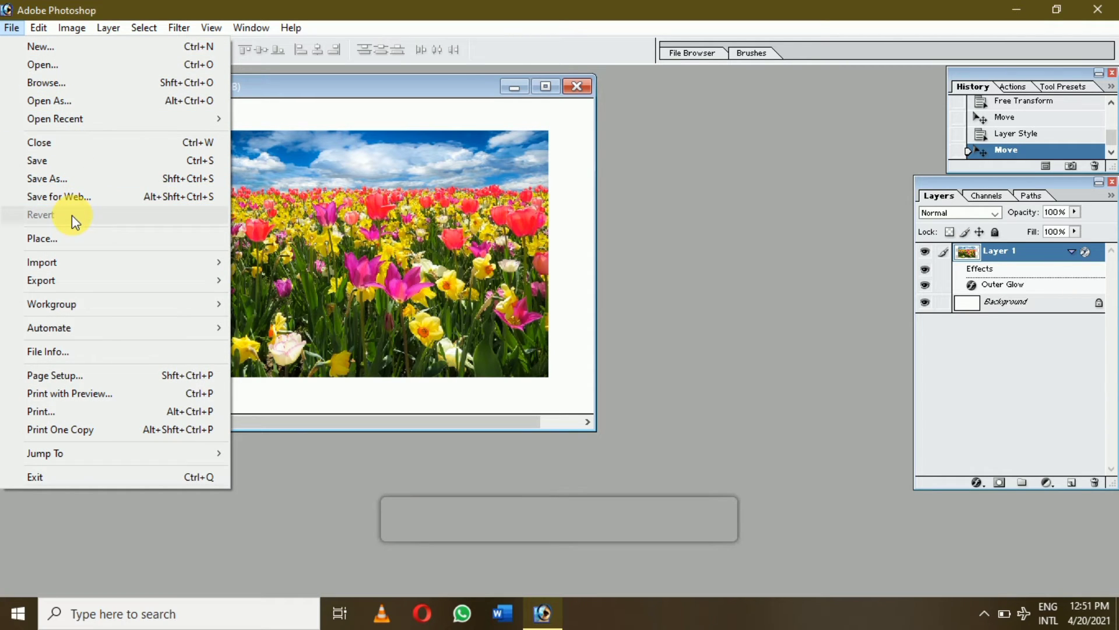
{"action": "left_click", "coordinate": [628, 295]}
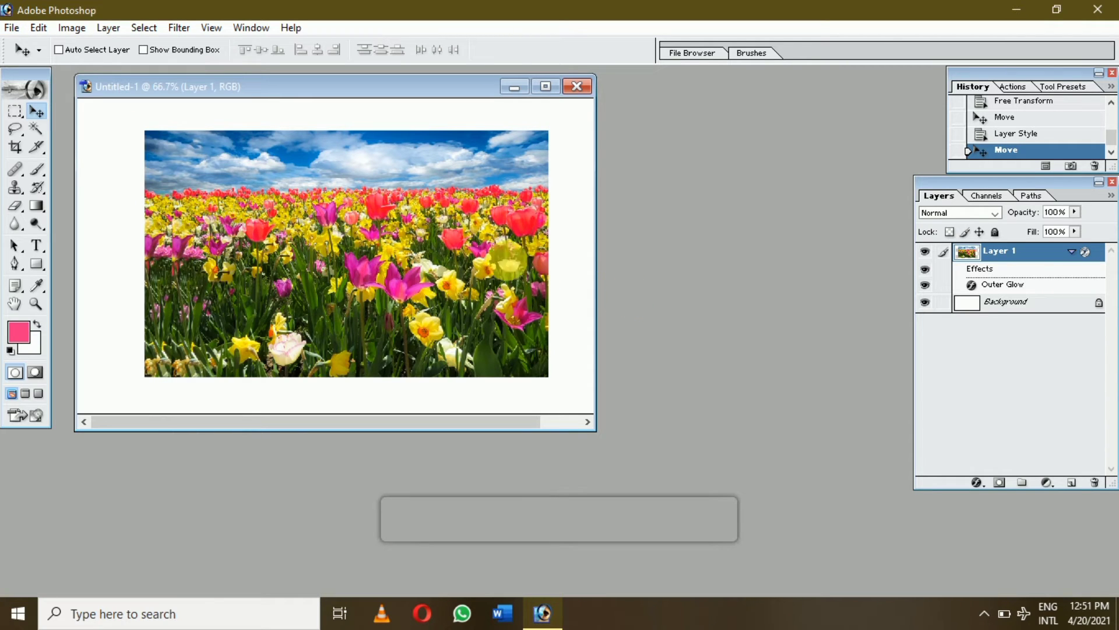
Try a Levels adjustment layer on the flower photo, shift the black input level and return it to 0, and cancel the adjustment.
{"action": "left_click", "coordinate": [108, 27]}
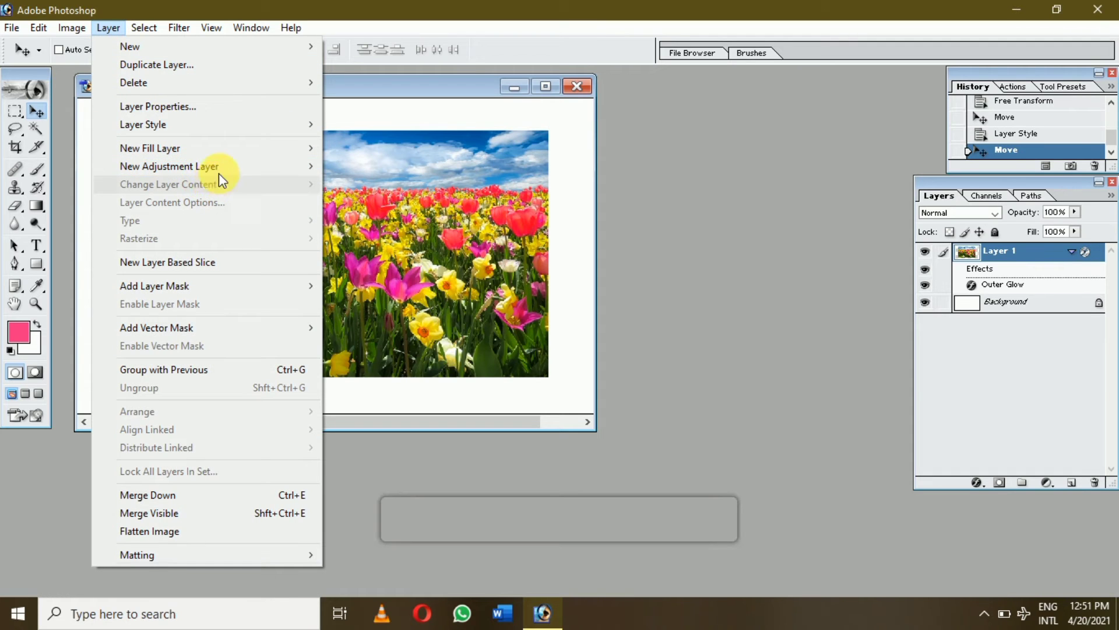
{"action": "mouse_move", "coordinate": [225, 166]}
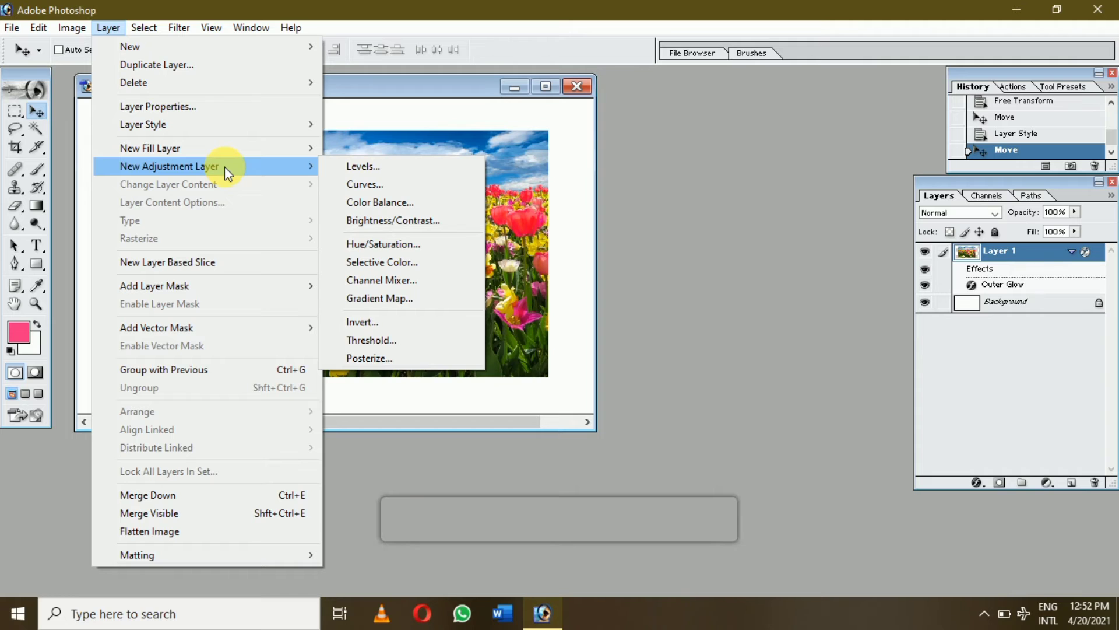
{"action": "left_click", "coordinate": [364, 171]}
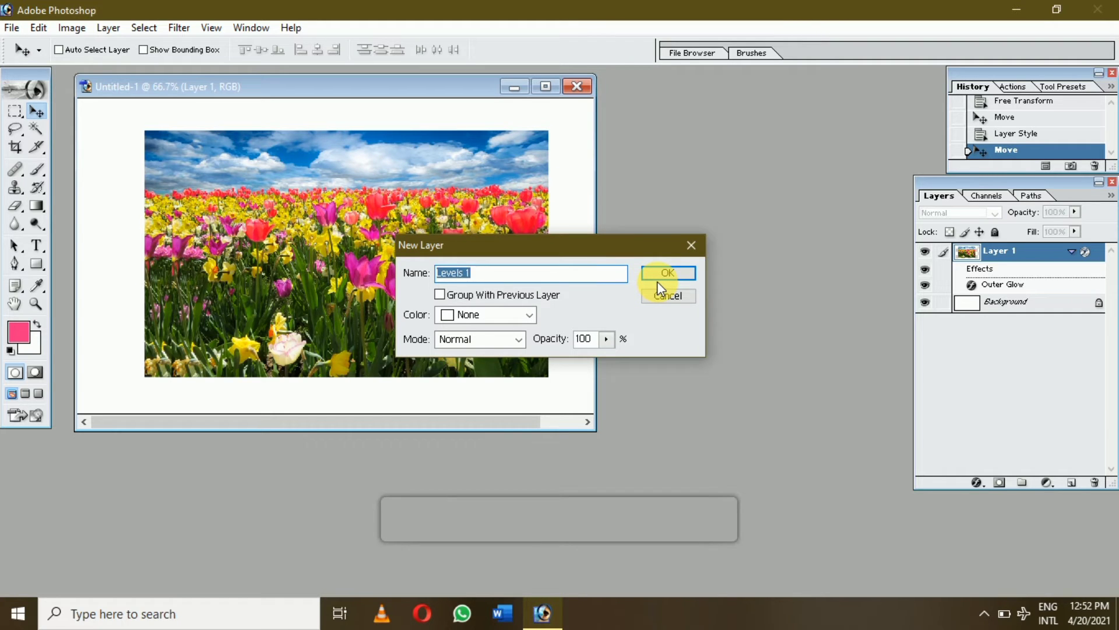
{"action": "left_click", "coordinate": [662, 277]}
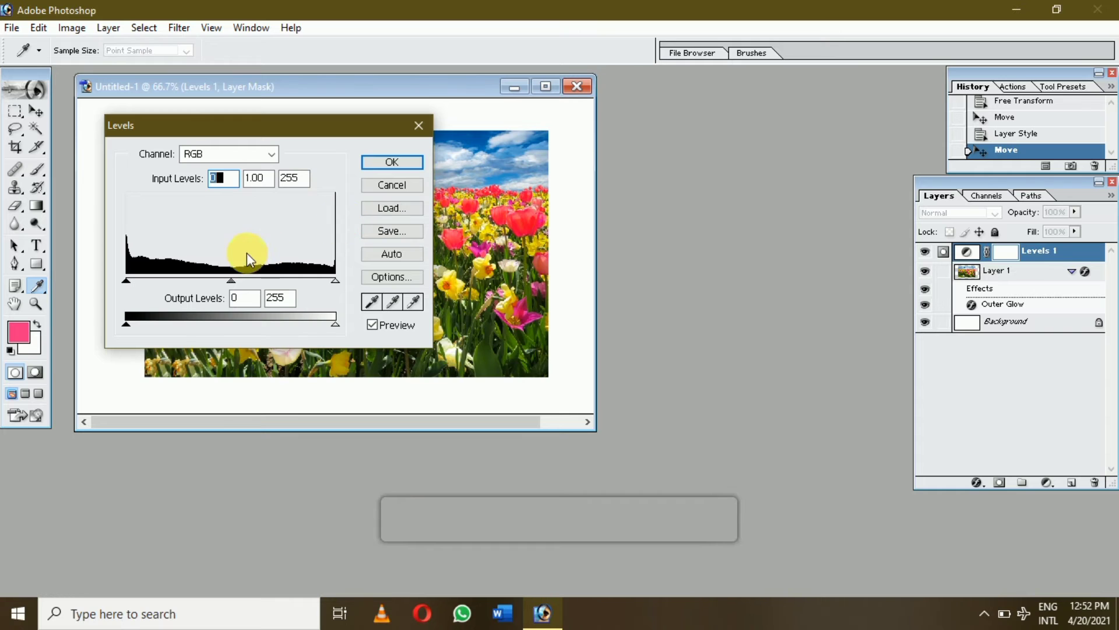
{"action": "mouse_move", "coordinate": [126, 281]}
{"action": "left_mouse_down"}
{"action": "mouse_move", "coordinate": [157, 280]}
{"action": "mouse_move", "coordinate": [133, 281]}
{"action": "left_mouse_up"}
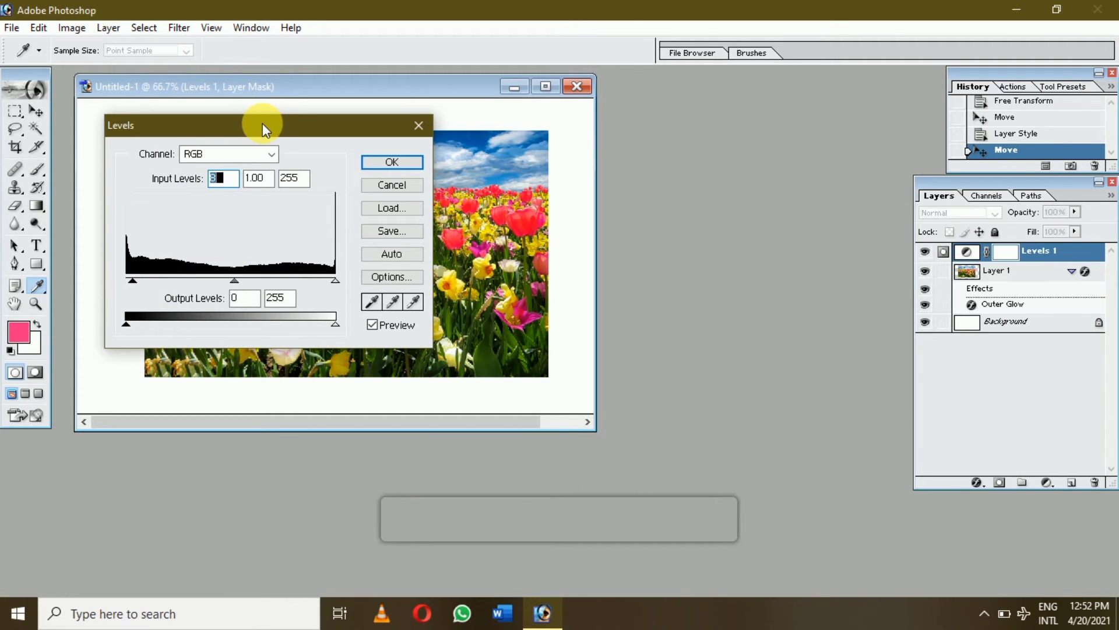
{"action": "left_click_drag", "start_coordinate": [262, 123], "coordinate": [737, 180]}
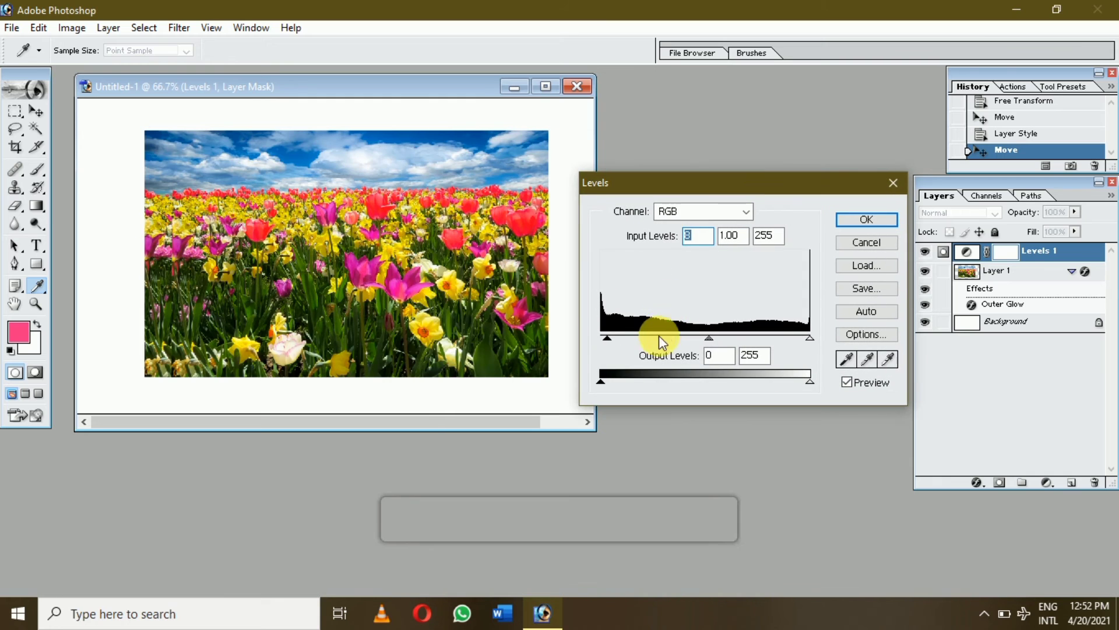
{"action": "left_click_drag", "start_coordinate": [606, 340], "coordinate": [578, 334]}
{"action": "left_click_drag", "start_coordinate": [606, 380], "coordinate": [542, 379]}
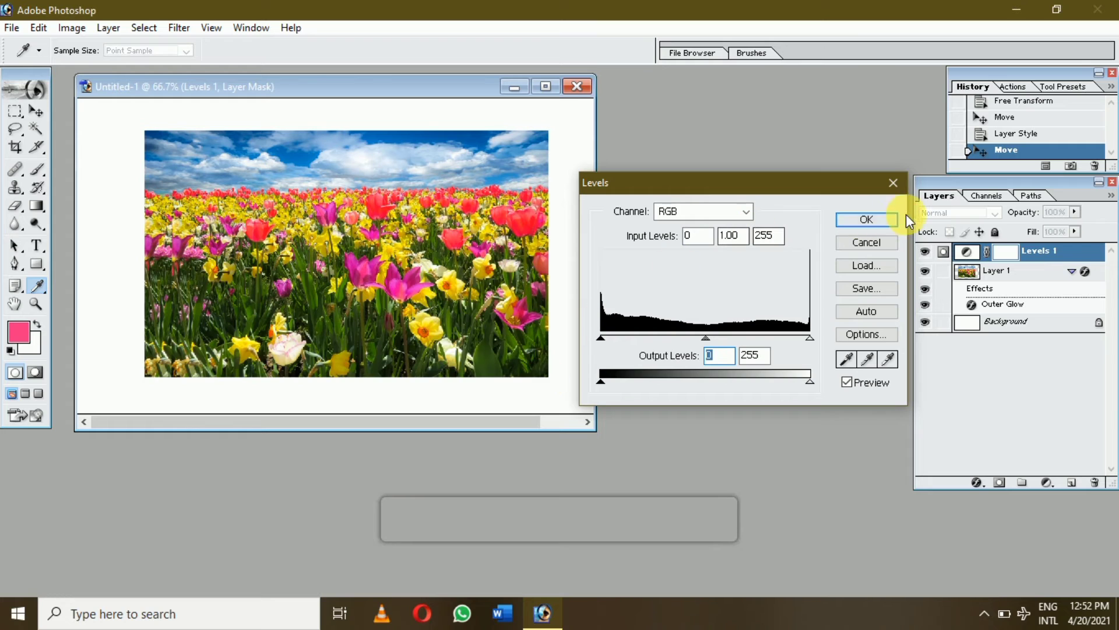
{"action": "left_click", "coordinate": [865, 241]}
Try a Curves adjustment layer with a shadow point at input 71, output 33 and a highlight point at input 152, output 185, and cancel it.
{"action": "left_click", "coordinate": [107, 30]}
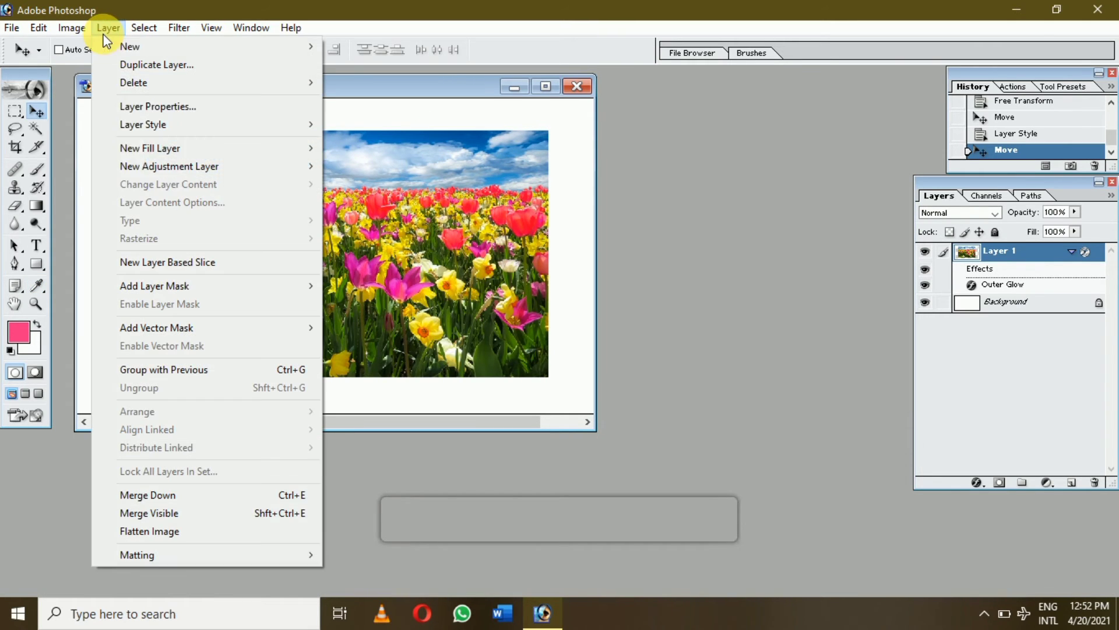
{"action": "mouse_move", "coordinate": [230, 168]}
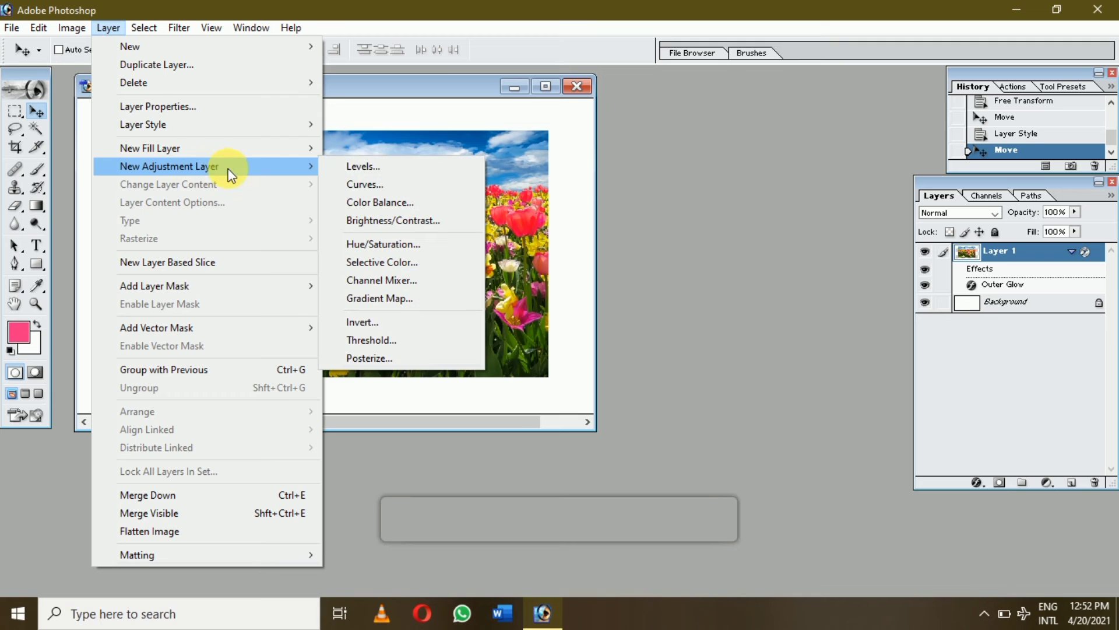
{"action": "left_click", "coordinate": [352, 194]}
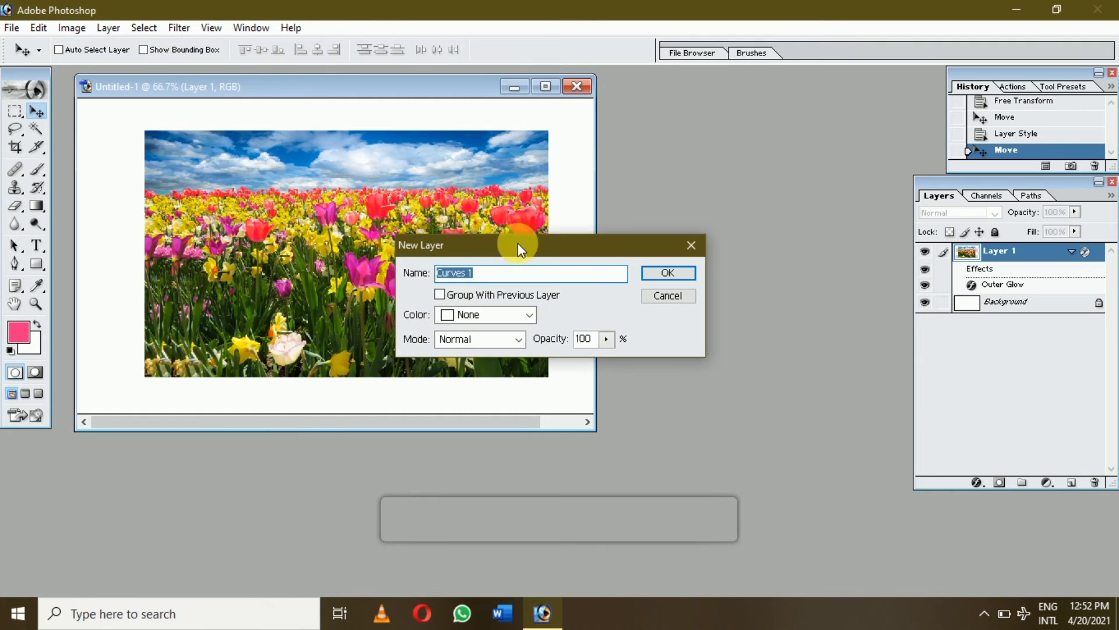
{"action": "left_click", "coordinate": [673, 274]}
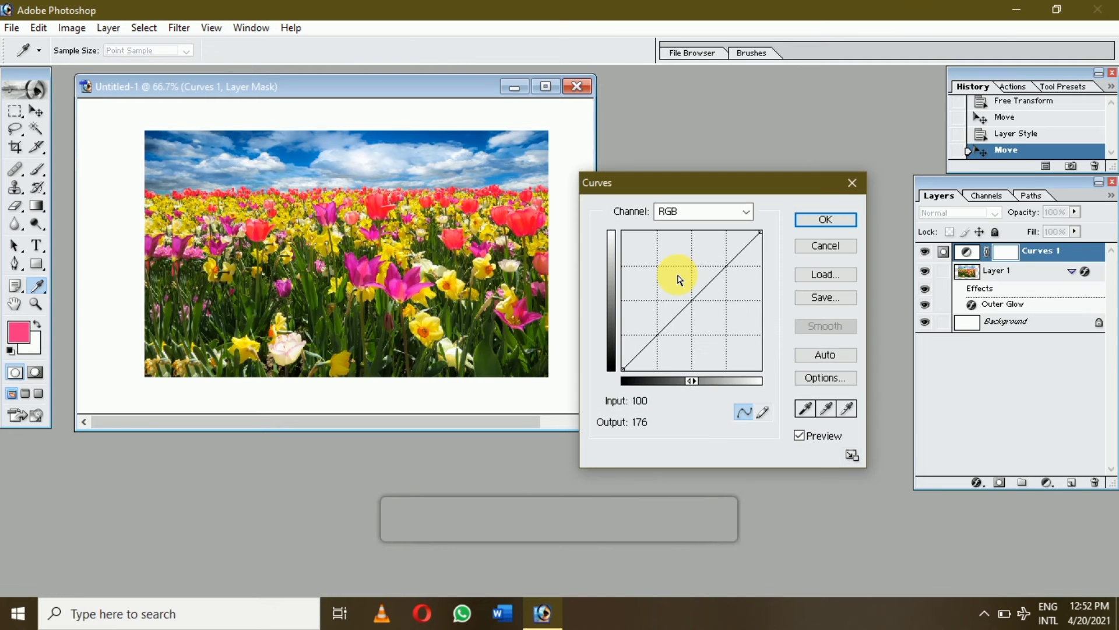
{"action": "left_click", "coordinate": [728, 268]}
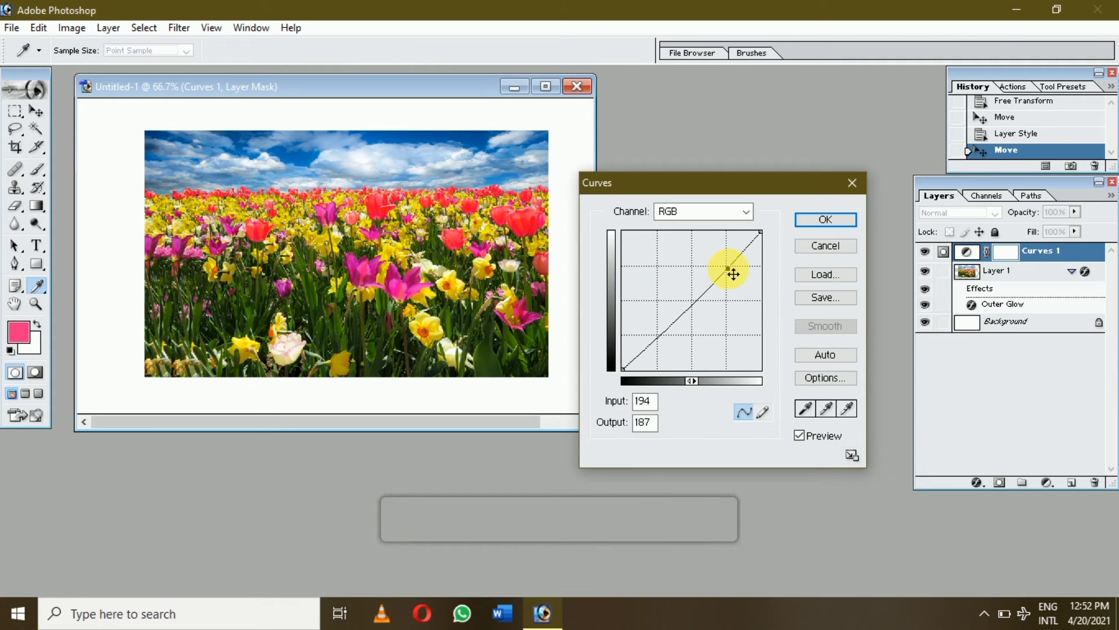
{"action": "mouse_move", "coordinate": [734, 274]}
{"action": "left_mouse_down"}
{"action": "mouse_move", "coordinate": [744, 282]}
{"action": "mouse_move", "coordinate": [727, 270]}
{"action": "left_mouse_up"}
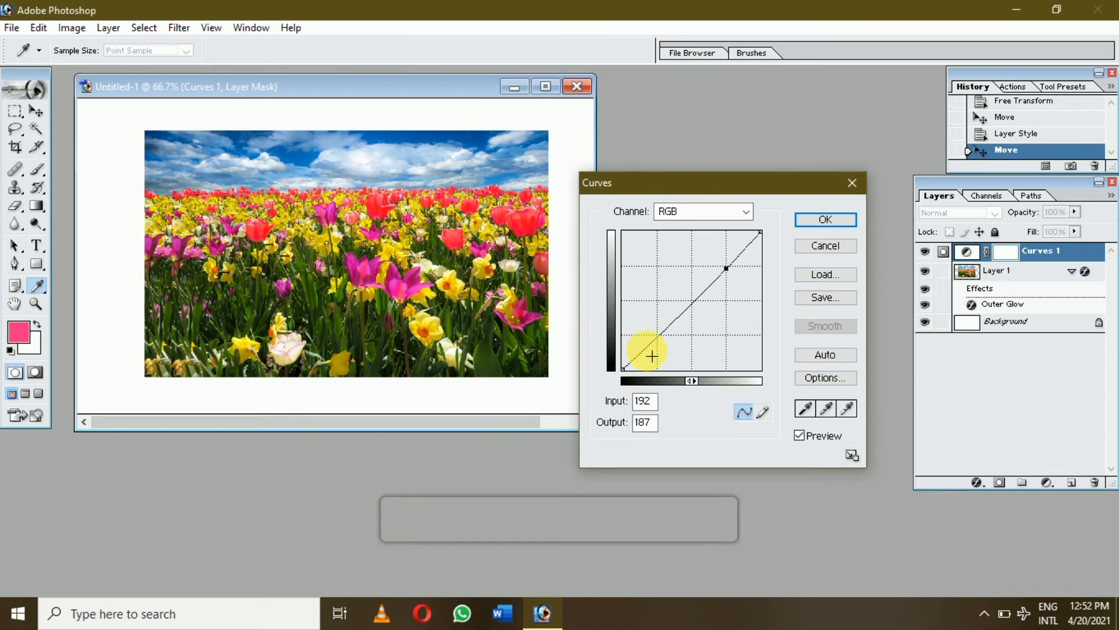
{"action": "left_click_drag", "start_coordinate": [652, 355], "coordinate": [661, 352]}
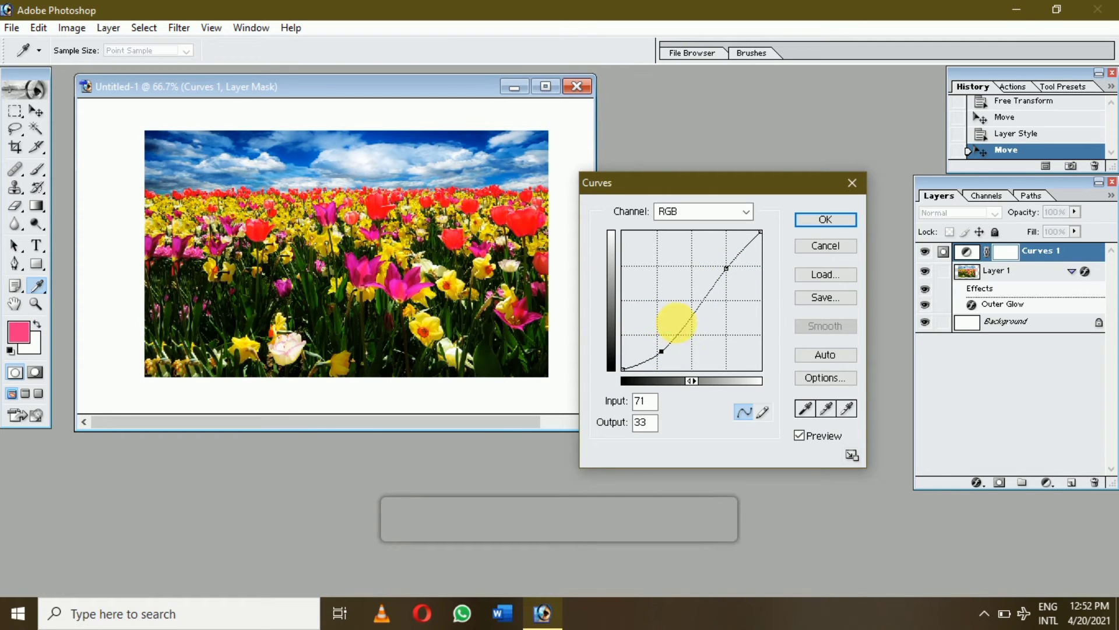
{"action": "mouse_move", "coordinate": [727, 268]}
{"action": "left_mouse_down"}
{"action": "mouse_move", "coordinate": [713, 258]}
{"action": "mouse_move", "coordinate": [719, 242]}
{"action": "mouse_move", "coordinate": [718, 255]}
{"action": "mouse_move", "coordinate": [707, 245]}
{"action": "mouse_move", "coordinate": [719, 285]}
{"action": "mouse_move", "coordinate": [710, 274]}
{"action": "left_mouse_up"}
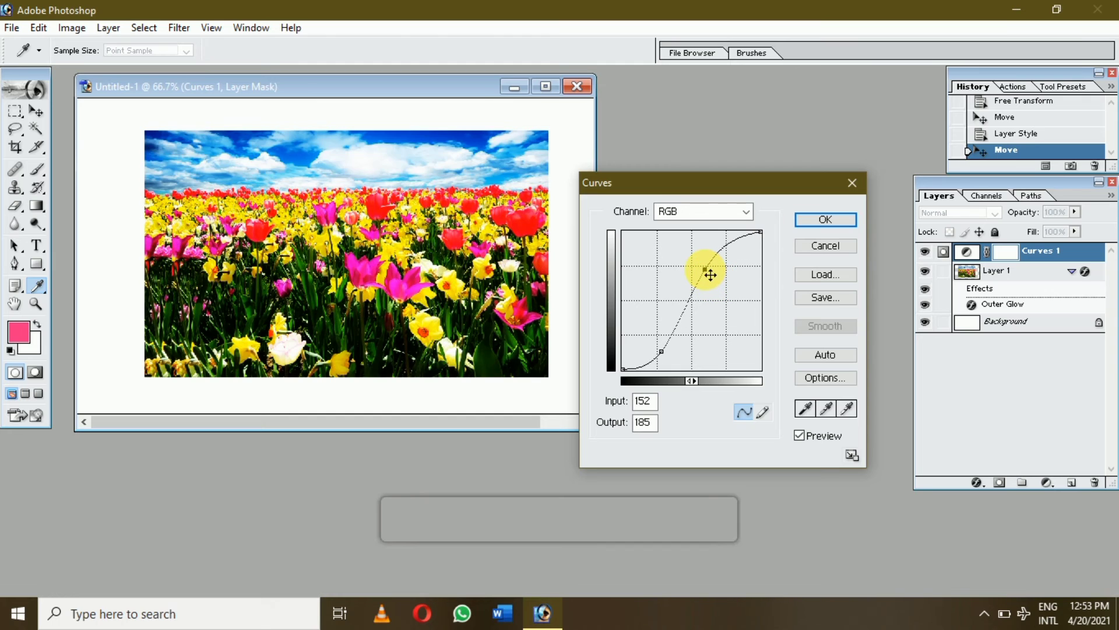
{"action": "left_click", "coordinate": [825, 245]}
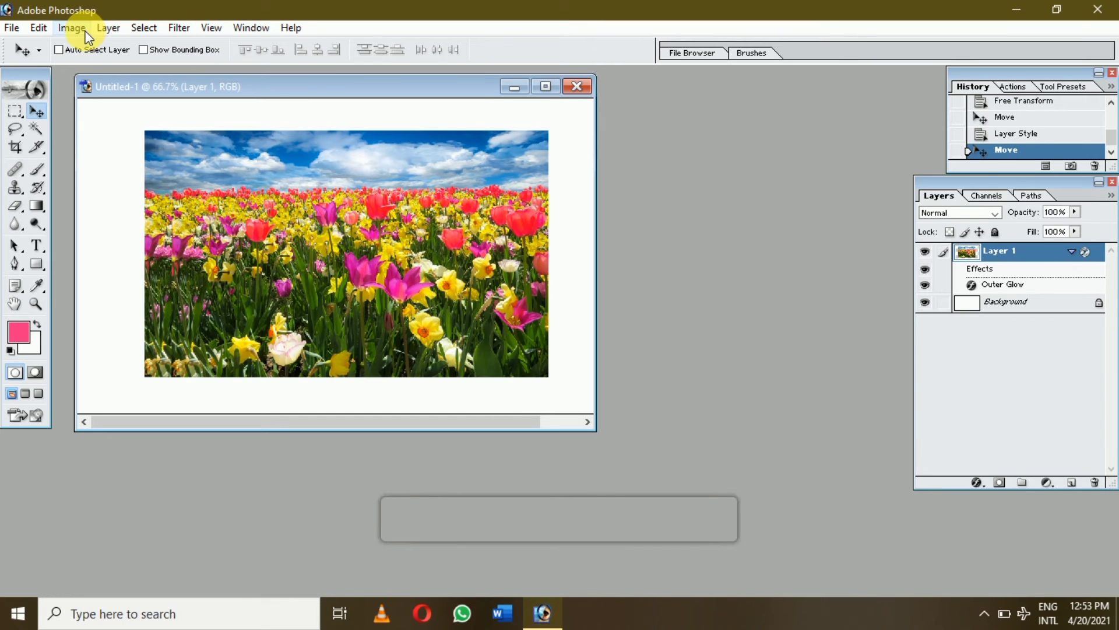
Try a Color Balance adjustment layer with midtone levels +31, -73 and +100 on the flower photo, and cancel it.
{"action": "left_click", "coordinate": [104, 30]}
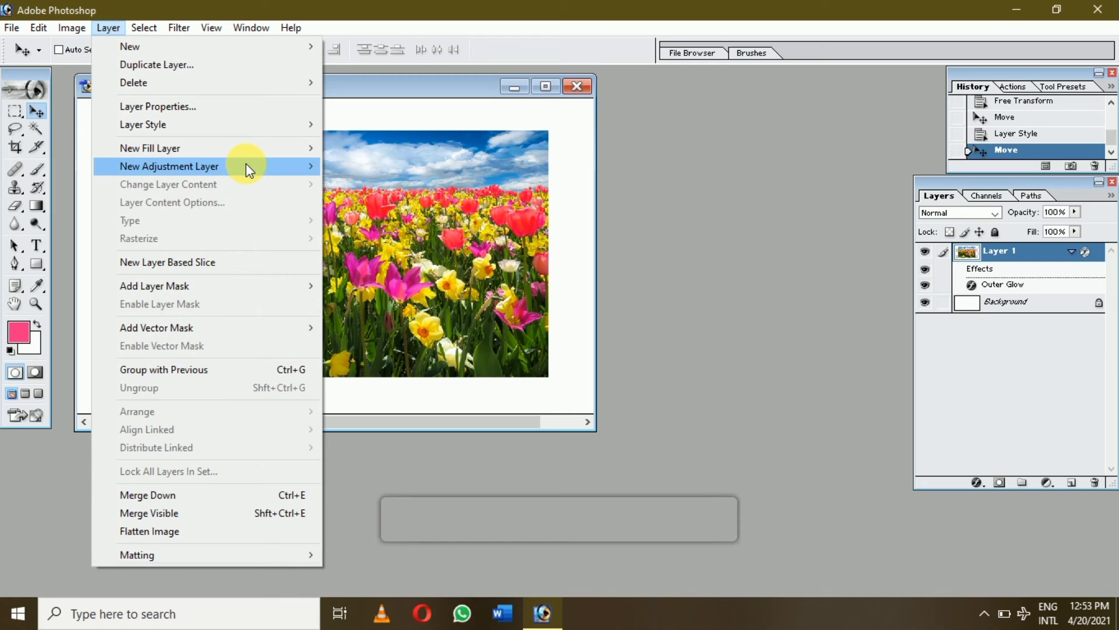
{"action": "mouse_move", "coordinate": [235, 167]}
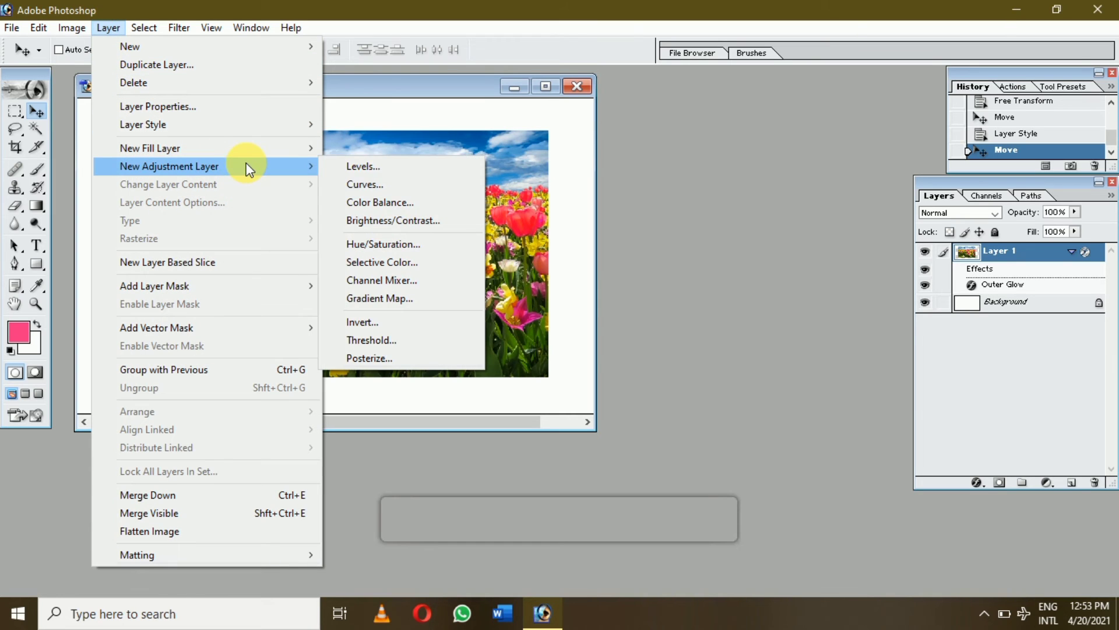
{"action": "left_click", "coordinate": [401, 203]}
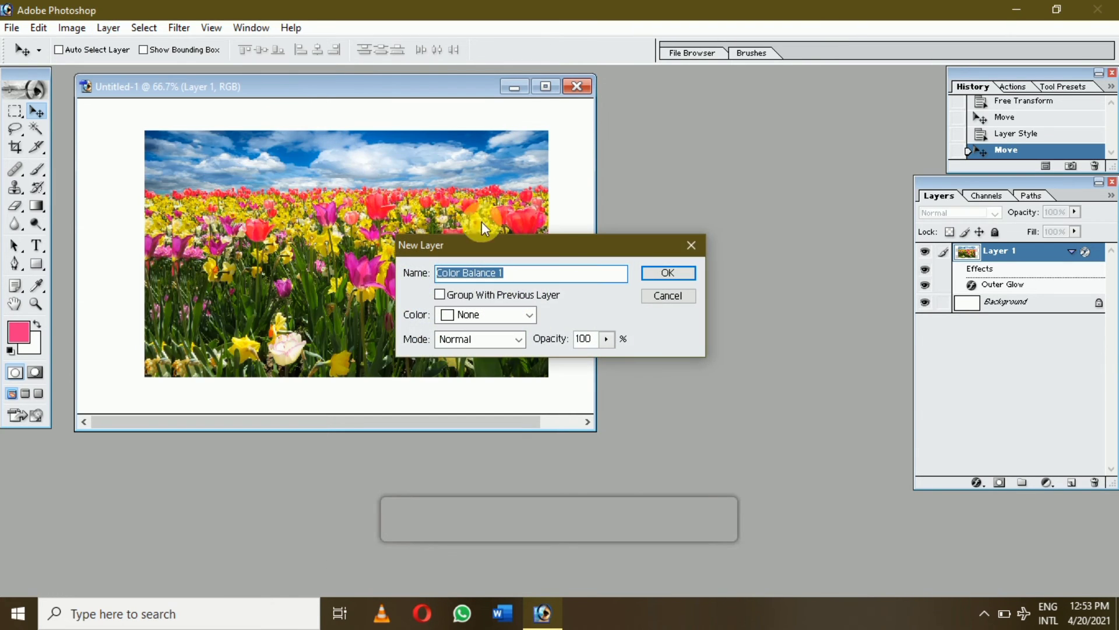
{"action": "left_click", "coordinate": [662, 275]}
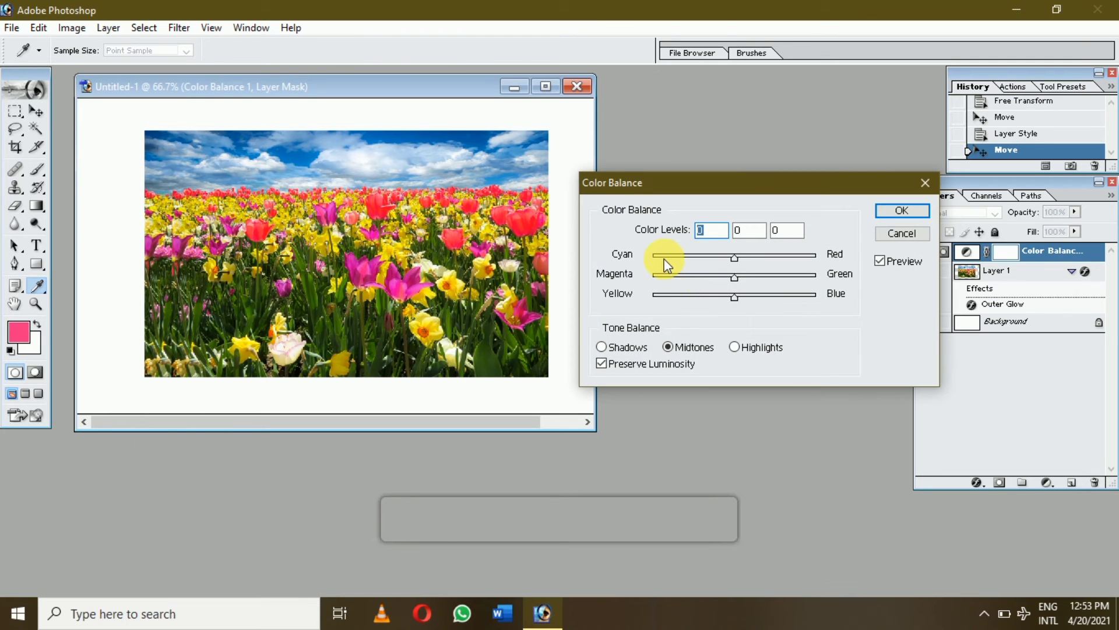
{"action": "left_click_drag", "start_coordinate": [666, 261], "coordinate": [832, 295]}
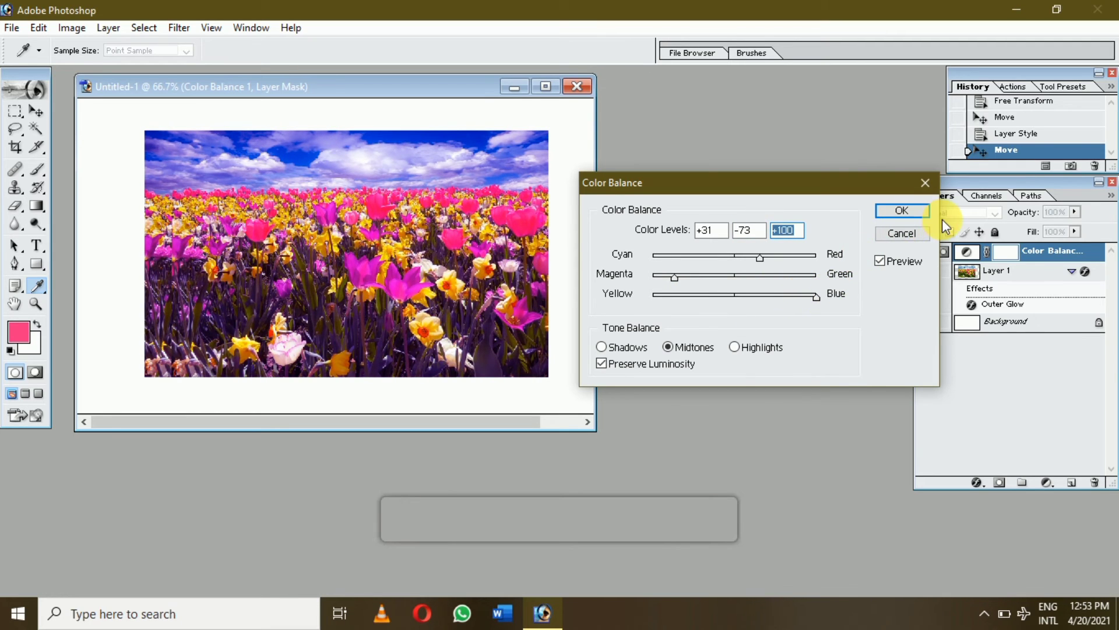
{"action": "left_click", "coordinate": [913, 232]}
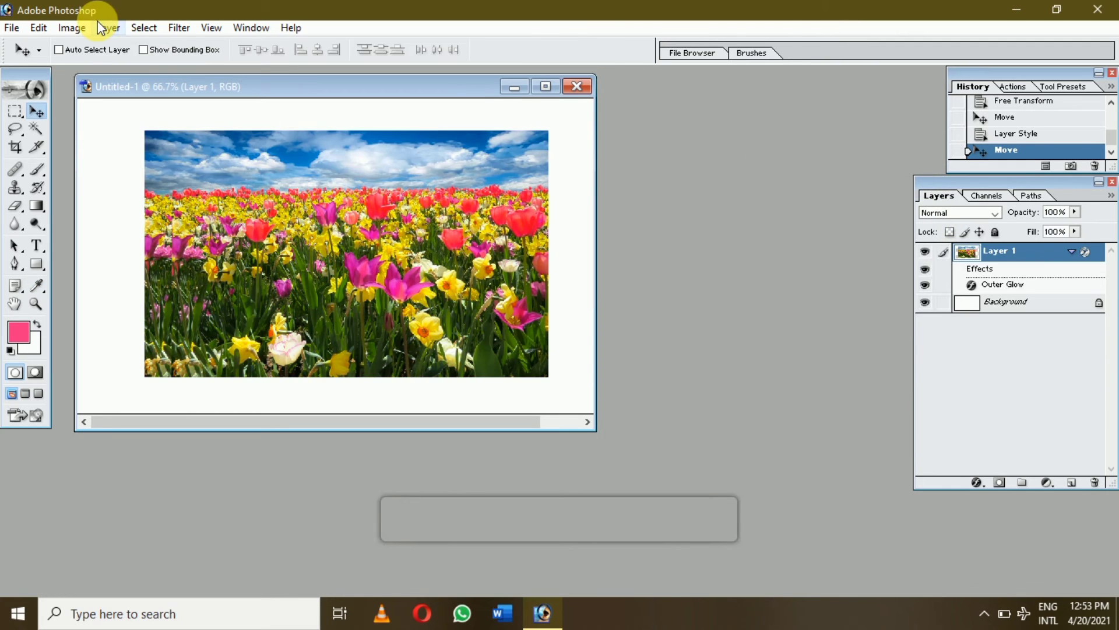
Try a Brightness/Contrast adjustment layer with brightness -24 and contrast +24, raise the brightness to +13, and cancel the adjustment.
{"action": "left_click", "coordinate": [109, 29]}
{"action": "mouse_move", "coordinate": [233, 169]}
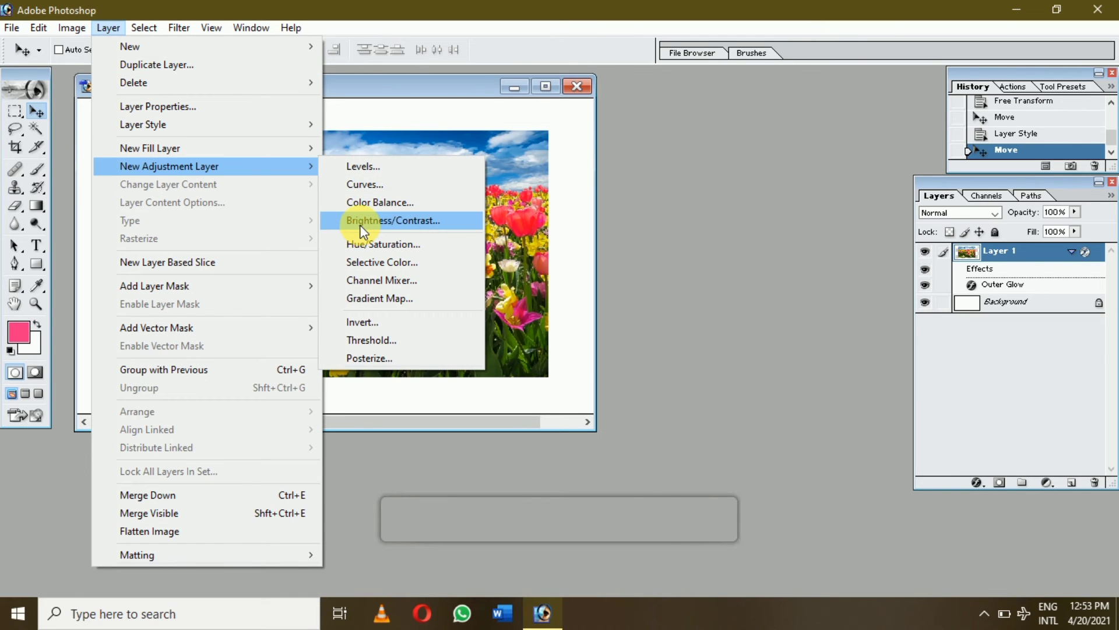
{"action": "left_click", "coordinate": [360, 226]}
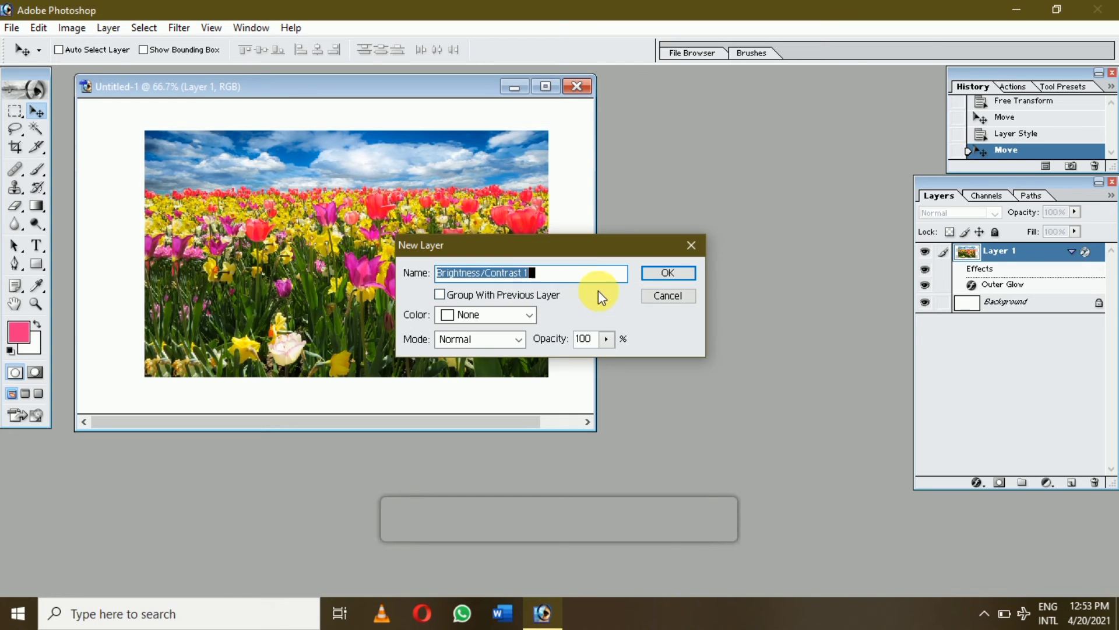
{"action": "left_click", "coordinate": [667, 274]}
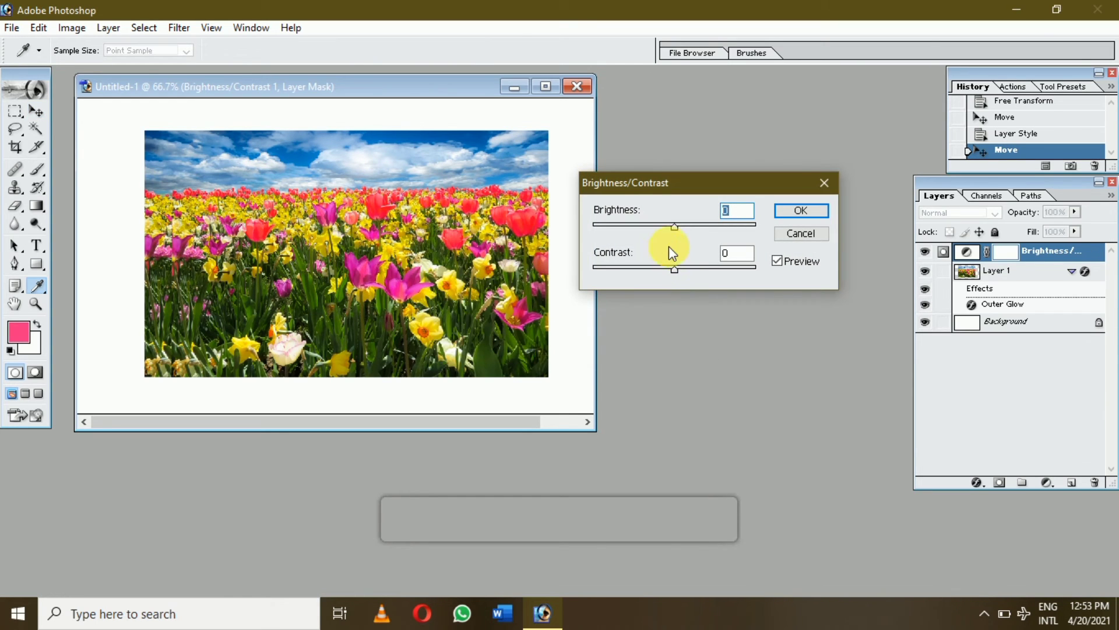
{"action": "mouse_move", "coordinate": [656, 228]}
{"action": "left_mouse_down"}
{"action": "mouse_move", "coordinate": [612, 224]}
{"action": "mouse_move", "coordinate": [680, 225]}
{"action": "mouse_move", "coordinate": [643, 219]}
{"action": "mouse_move", "coordinate": [655, 216]}
{"action": "left_mouse_up"}
{"action": "left_click_drag", "start_coordinate": [667, 277], "coordinate": [695, 276]}
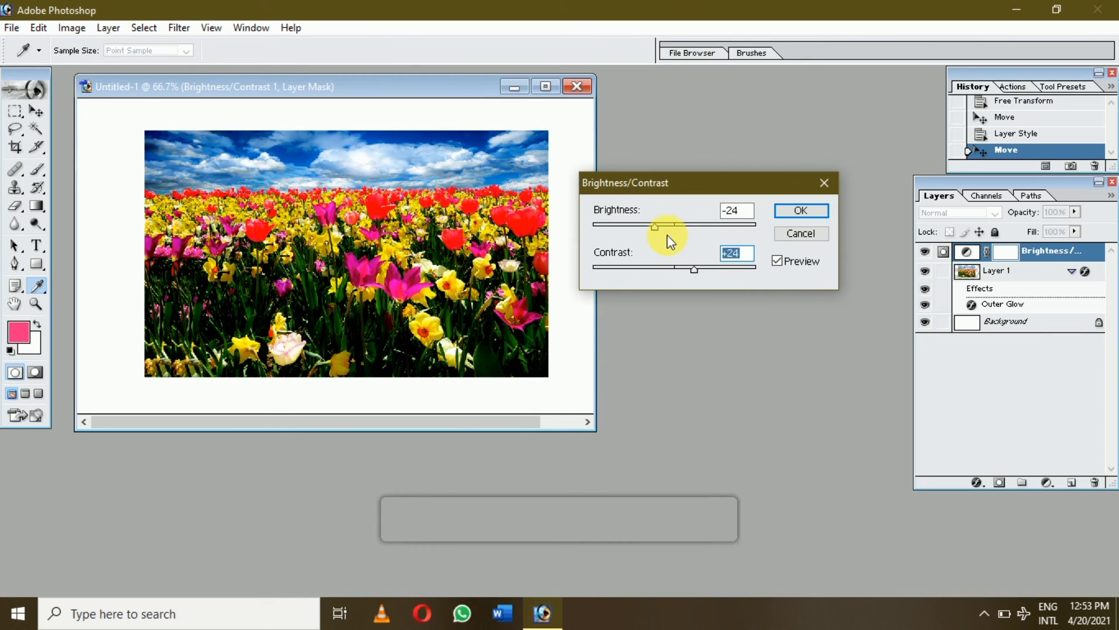
{"action": "left_click_drag", "start_coordinate": [707, 228], "coordinate": [684, 226]}
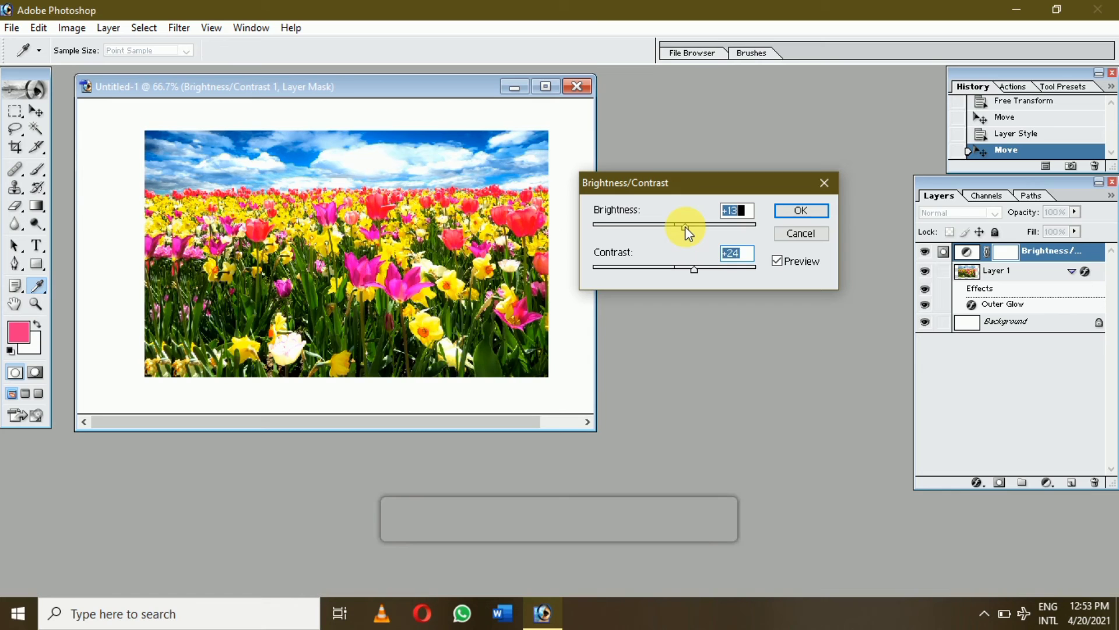
{"action": "left_click", "coordinate": [784, 239]}
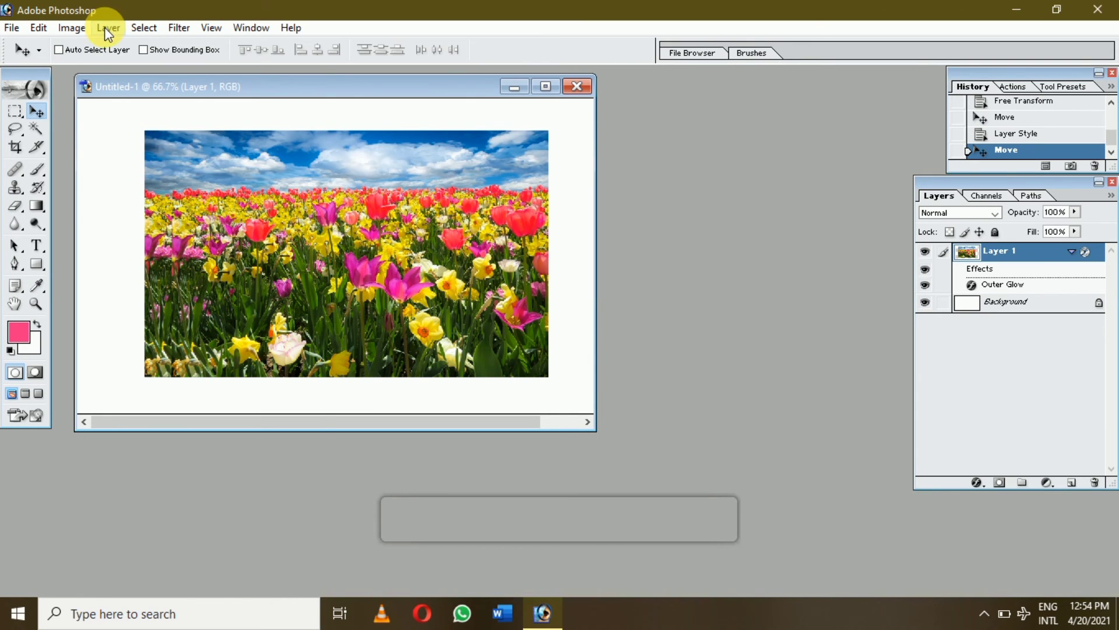
Try a Hue/Saturation adjustment layer with saturation +12 and the hue shifted to a negative value, and cancel it.
{"action": "left_click", "coordinate": [107, 28]}
{"action": "mouse_move", "coordinate": [233, 167]}
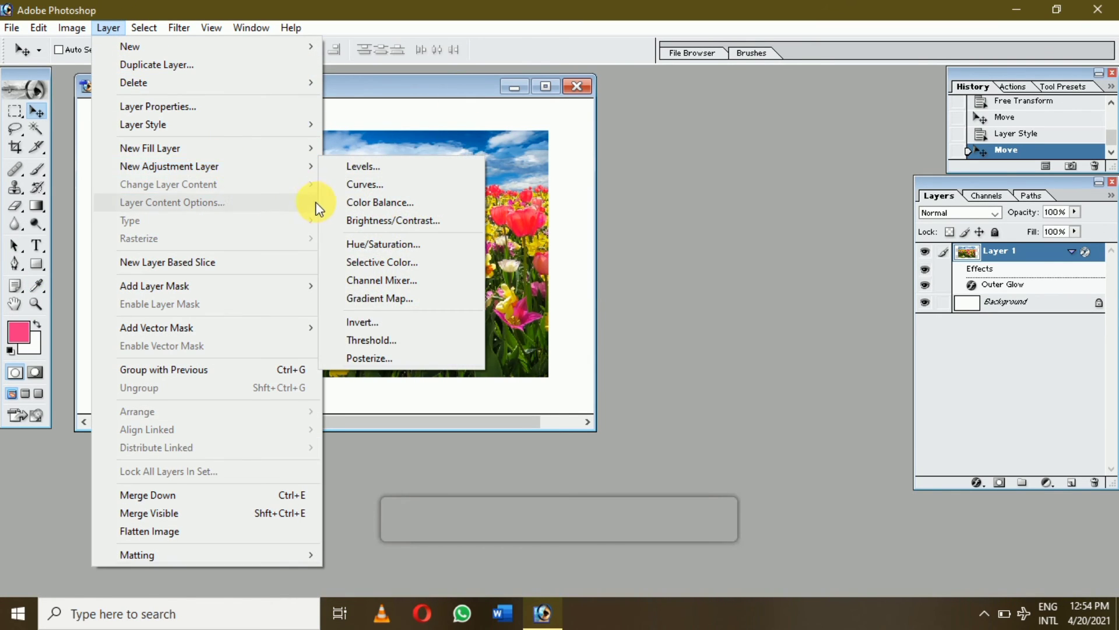
{"action": "left_click", "coordinate": [367, 244]}
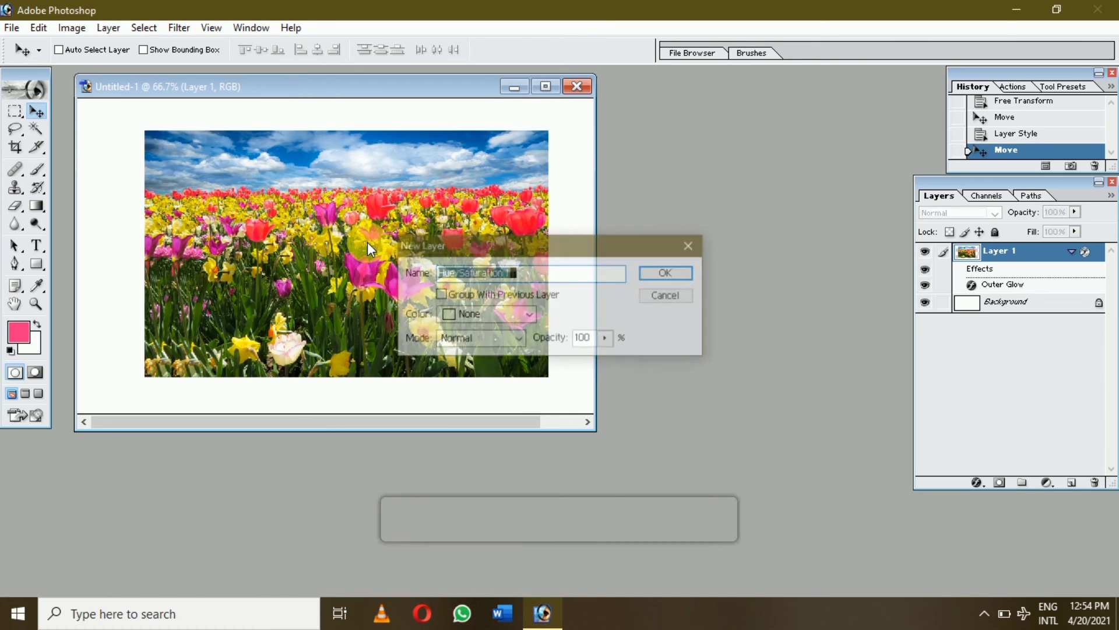
{"action": "left_click", "coordinate": [663, 274]}
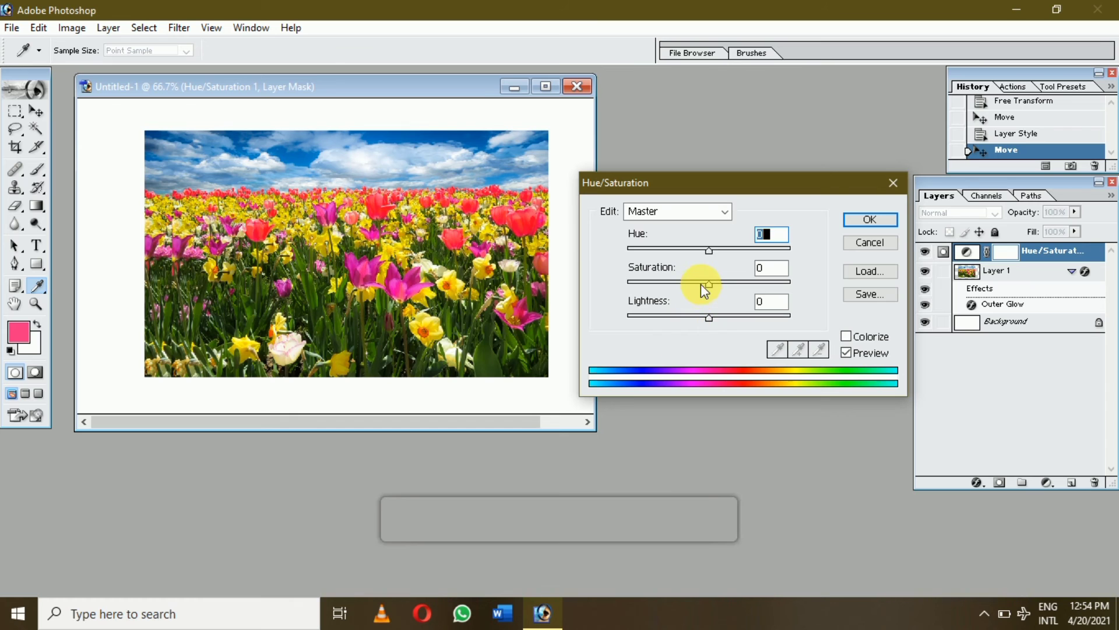
{"action": "mouse_move", "coordinate": [702, 285]}
{"action": "left_mouse_down"}
{"action": "mouse_move", "coordinate": [650, 292]}
{"action": "mouse_move", "coordinate": [719, 287]}
{"action": "left_mouse_up"}
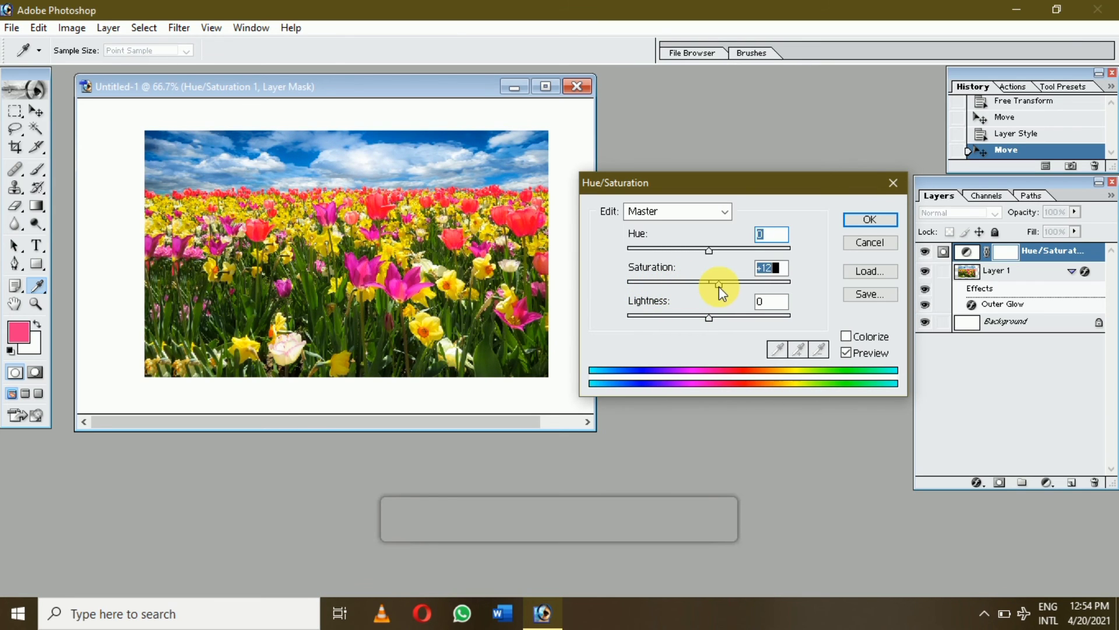
{"action": "mouse_move", "coordinate": [695, 249]}
{"action": "left_mouse_down"}
{"action": "mouse_move", "coordinate": [658, 250]}
{"action": "mouse_move", "coordinate": [687, 249]}
{"action": "mouse_move", "coordinate": [678, 250]}
{"action": "left_mouse_up"}
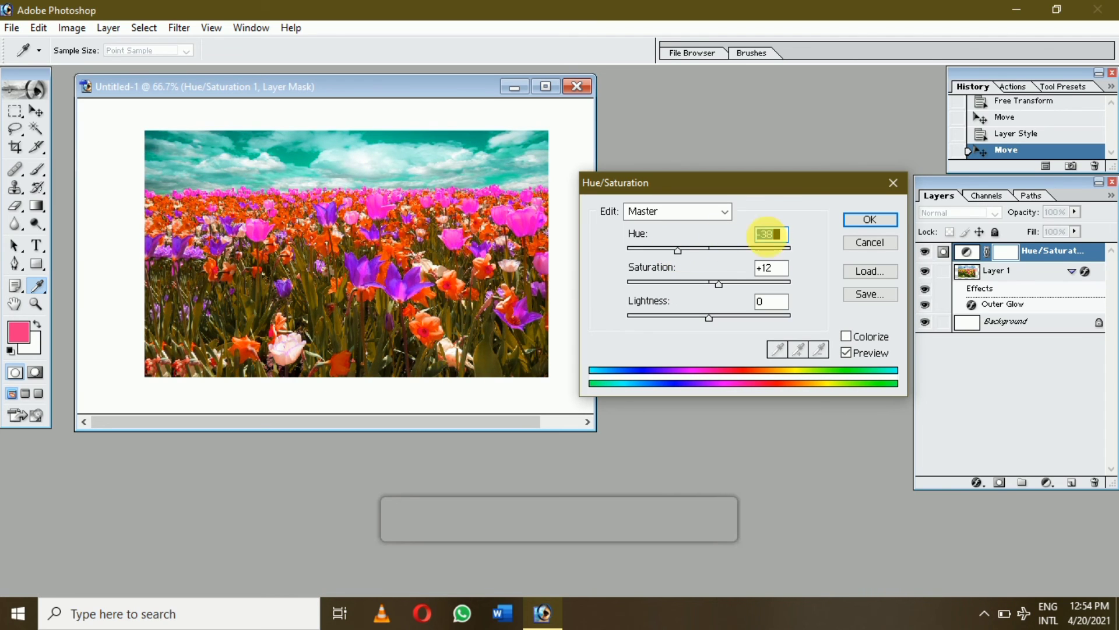
{"action": "left_click", "coordinate": [866, 244]}
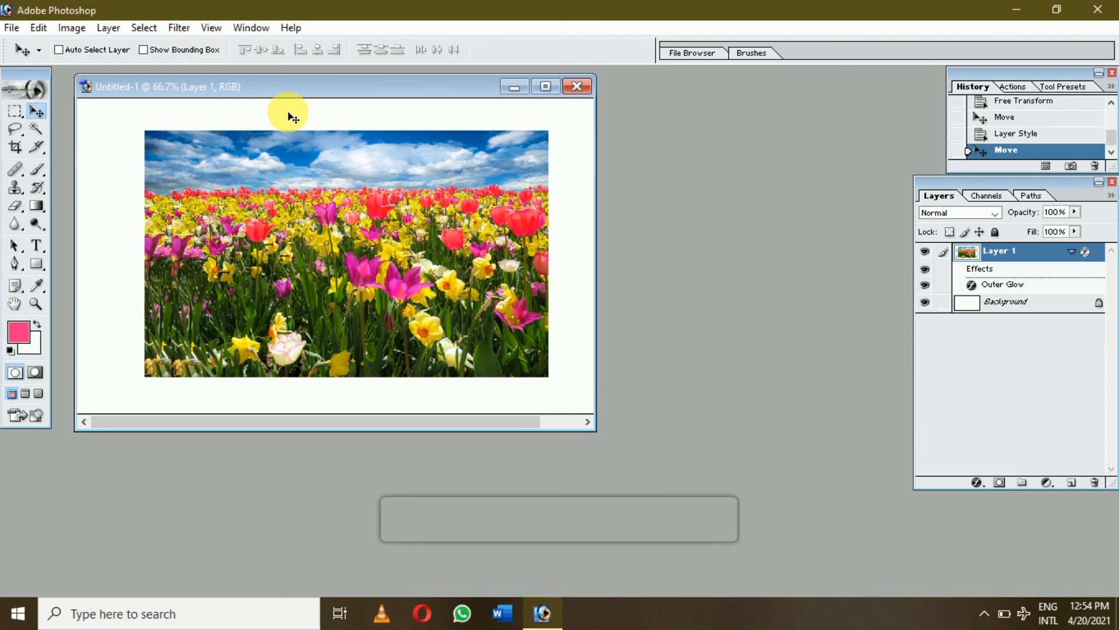
Try an Invert adjustment layer with normal mode and 100% opacity over the flower photo, and undo it.
{"action": "left_click", "coordinate": [105, 28]}
{"action": "mouse_move", "coordinate": [180, 167]}
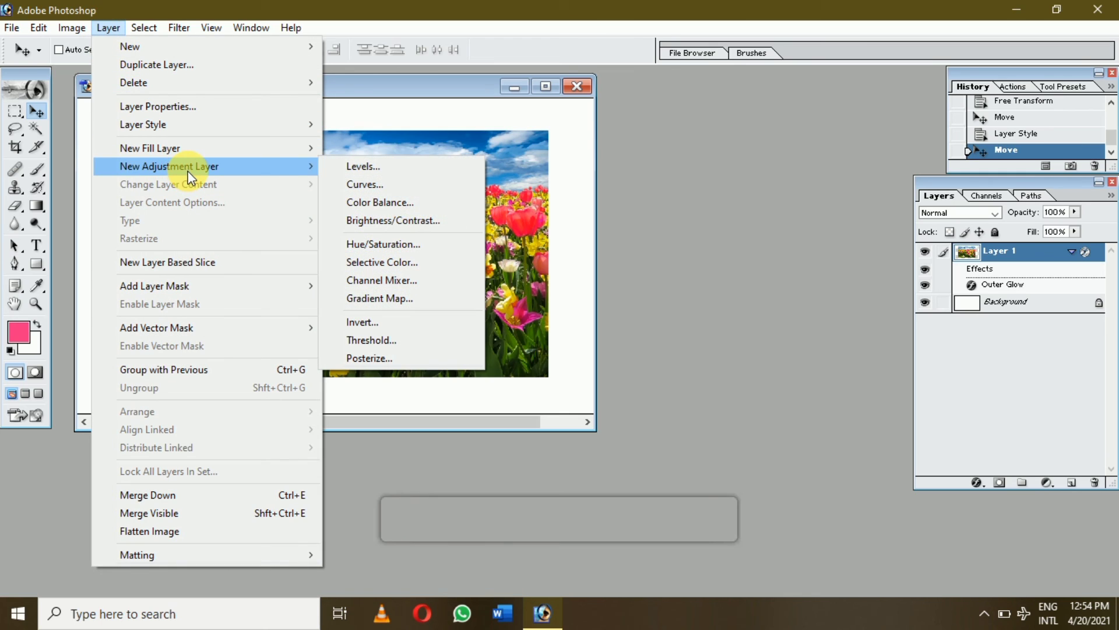
{"action": "left_click", "coordinate": [397, 320]}
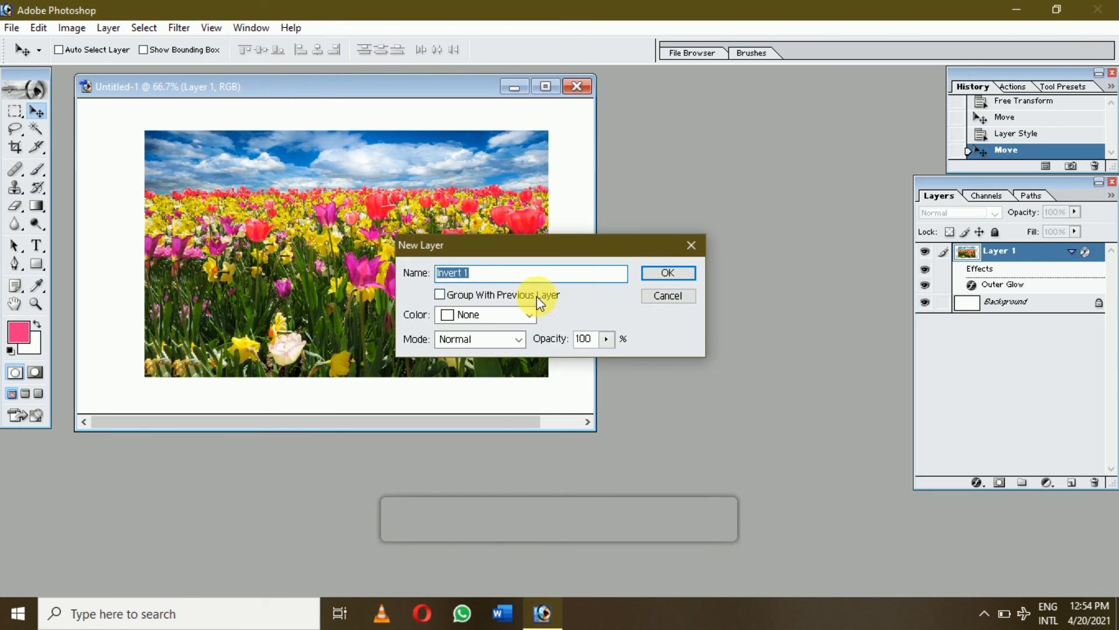
{"action": "left_click", "coordinate": [665, 274]}
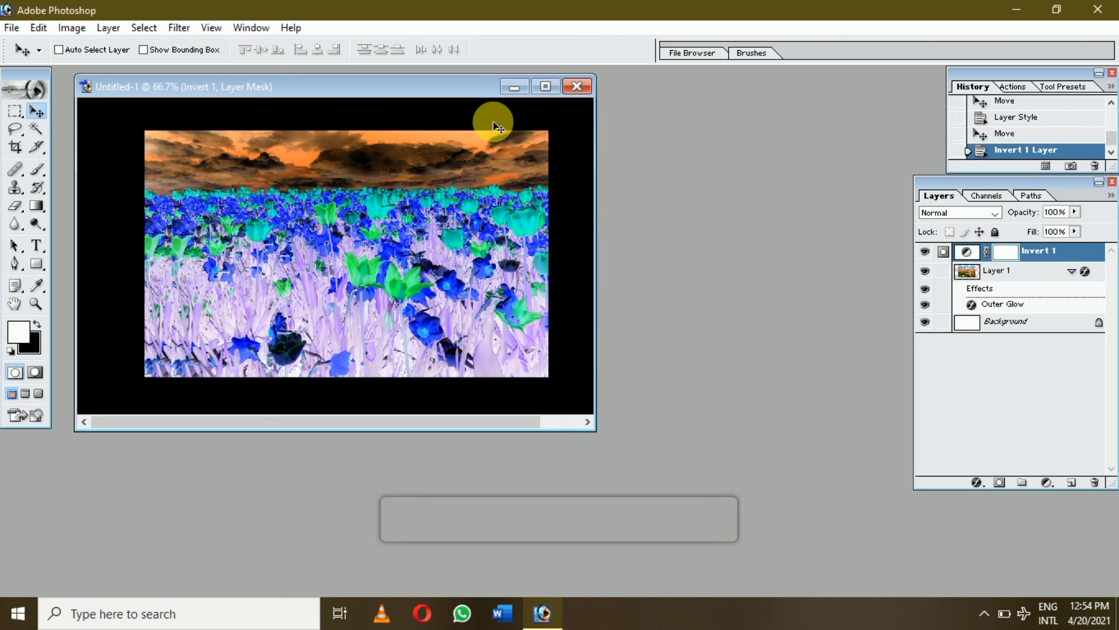
{"action": "key", "text": "ctrl+z"}
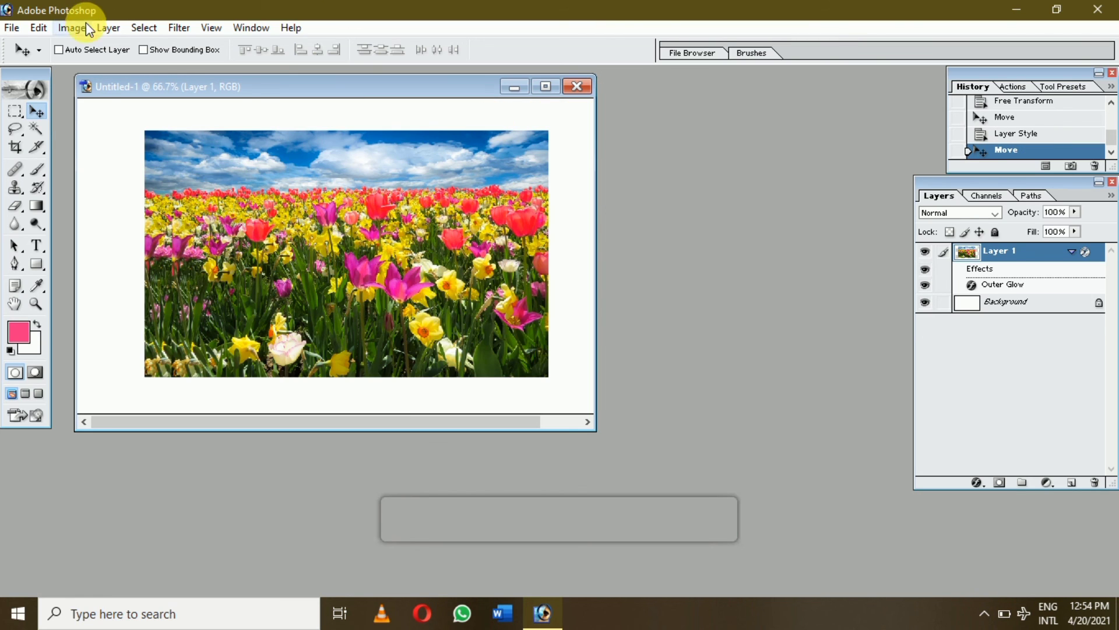
Try a Posterize adjustment layer with normal mode and 100% opacity on the flower photo, and cancel it.
{"action": "left_click", "coordinate": [107, 28]}
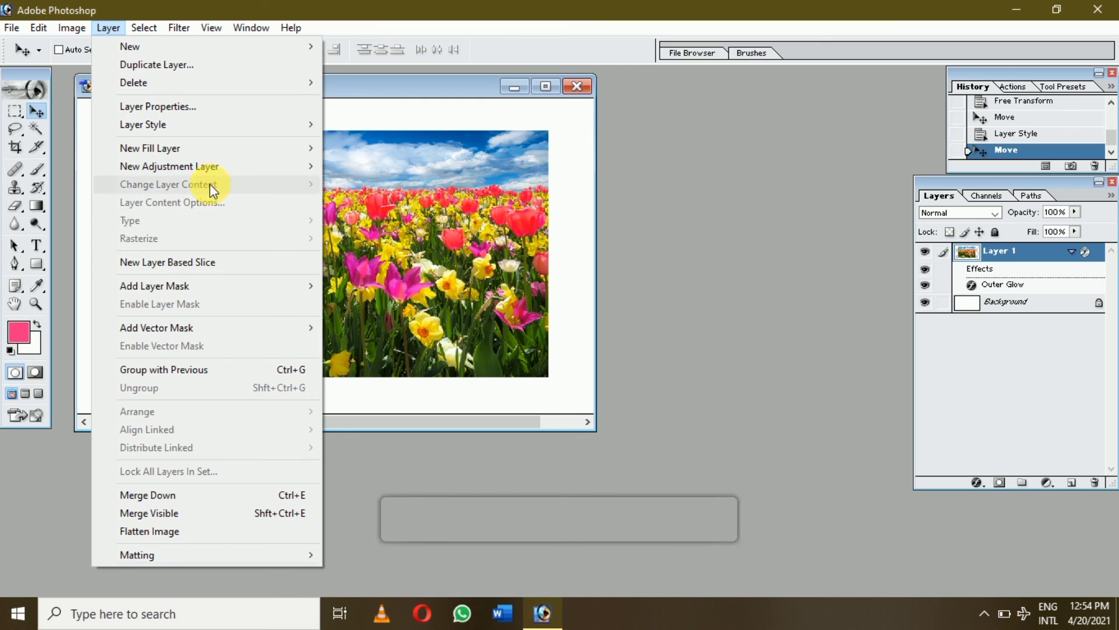
{"action": "mouse_move", "coordinate": [219, 168]}
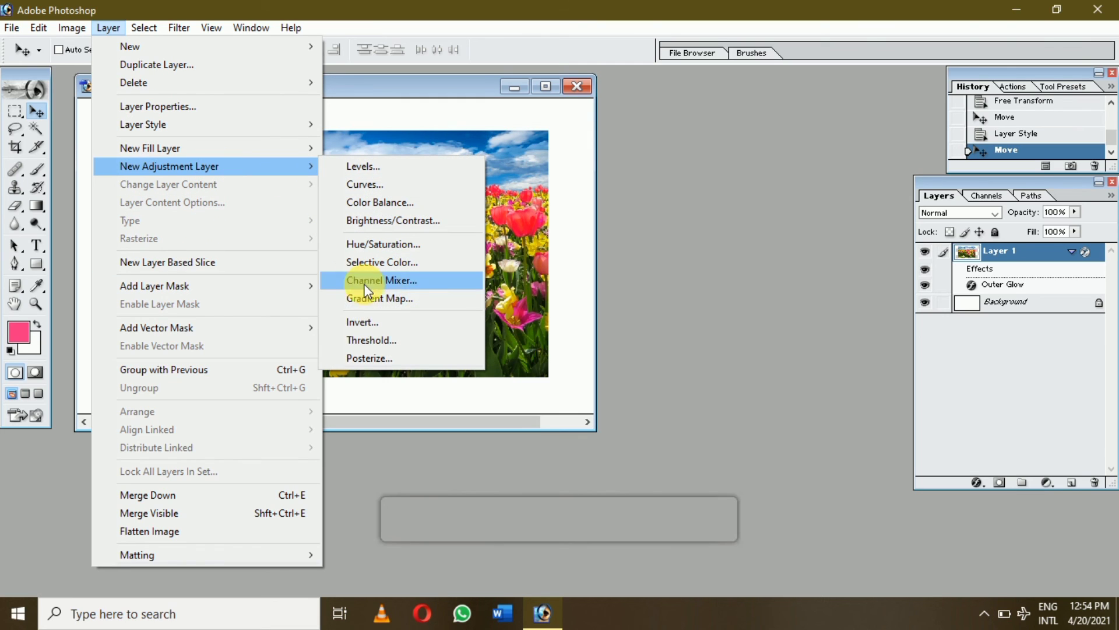
{"action": "left_click", "coordinate": [372, 357]}
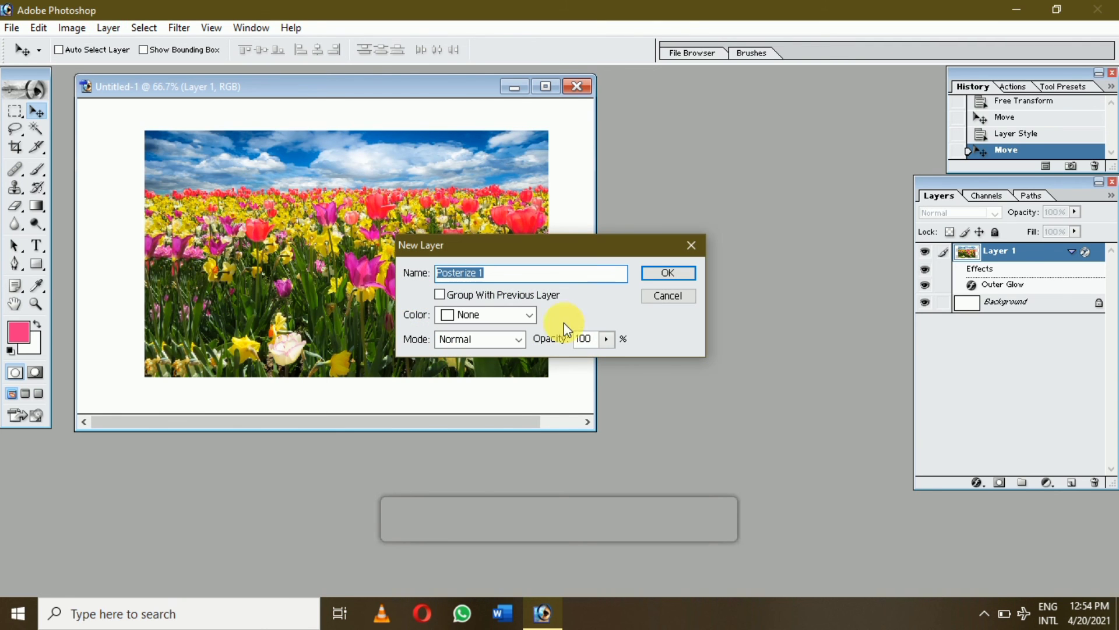
{"action": "left_click", "coordinate": [668, 272]}
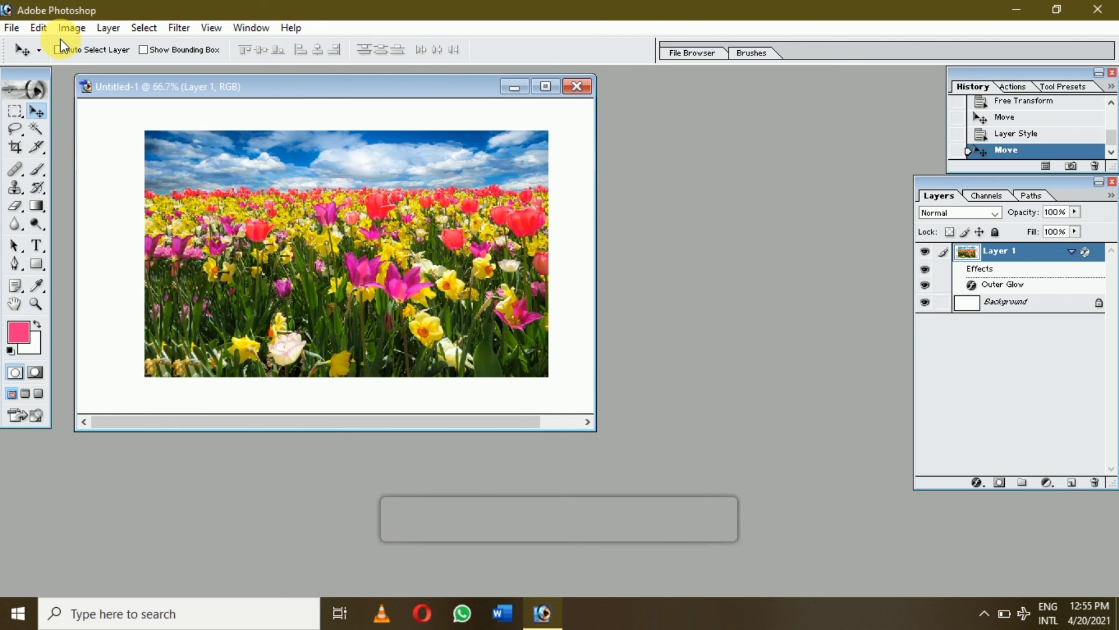
Browse the available adjustment layer types for the flower photo layer.
{"action": "left_click", "coordinate": [106, 29]}
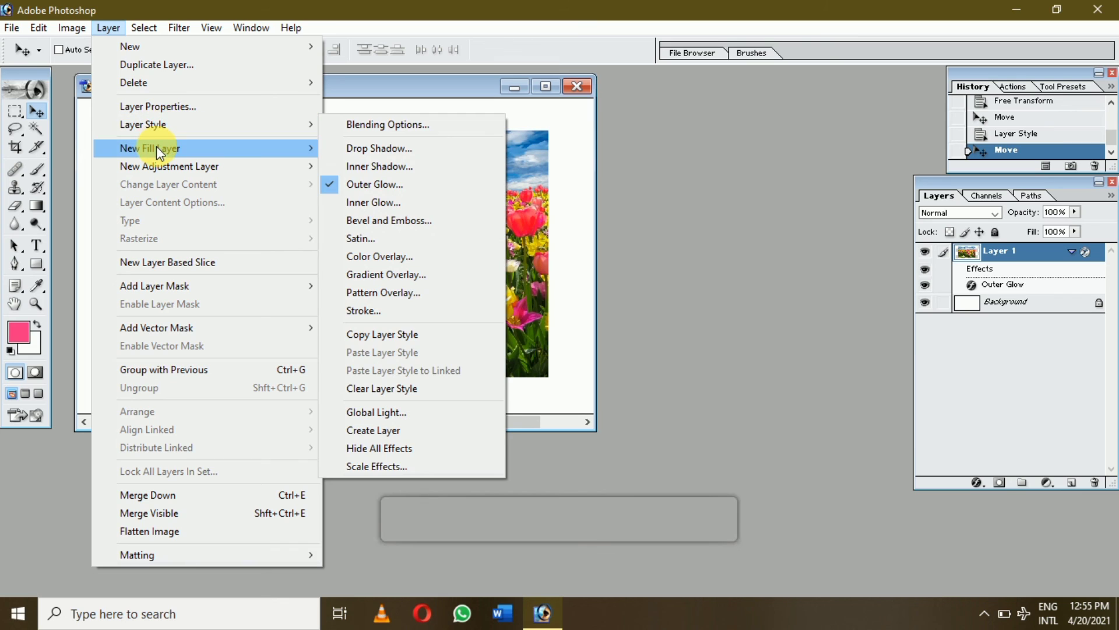
{"action": "mouse_move", "coordinate": [158, 152]}
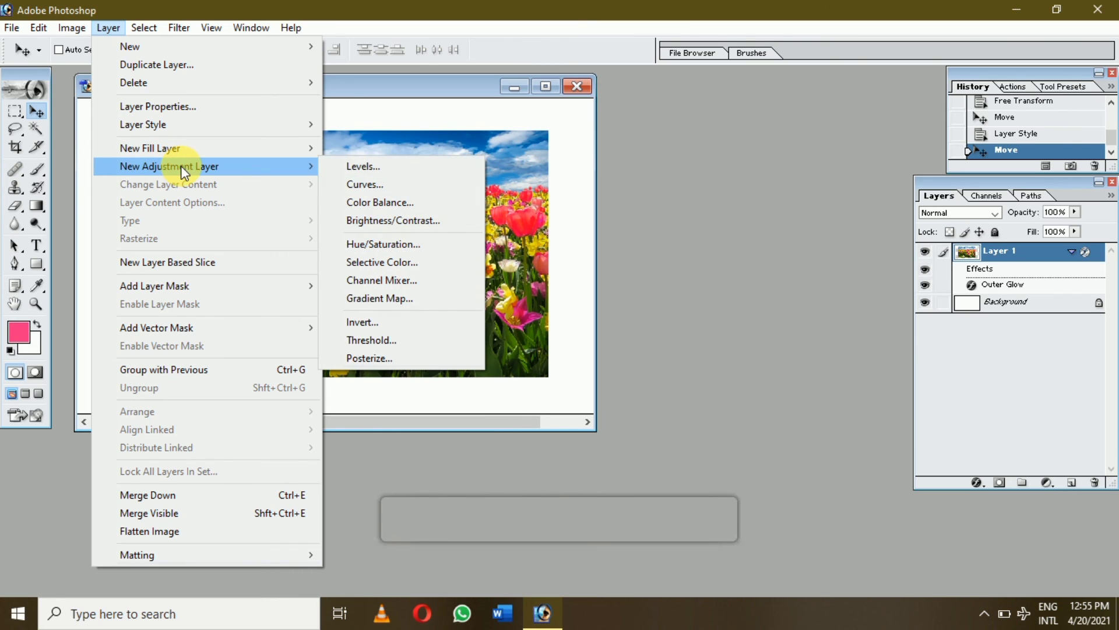